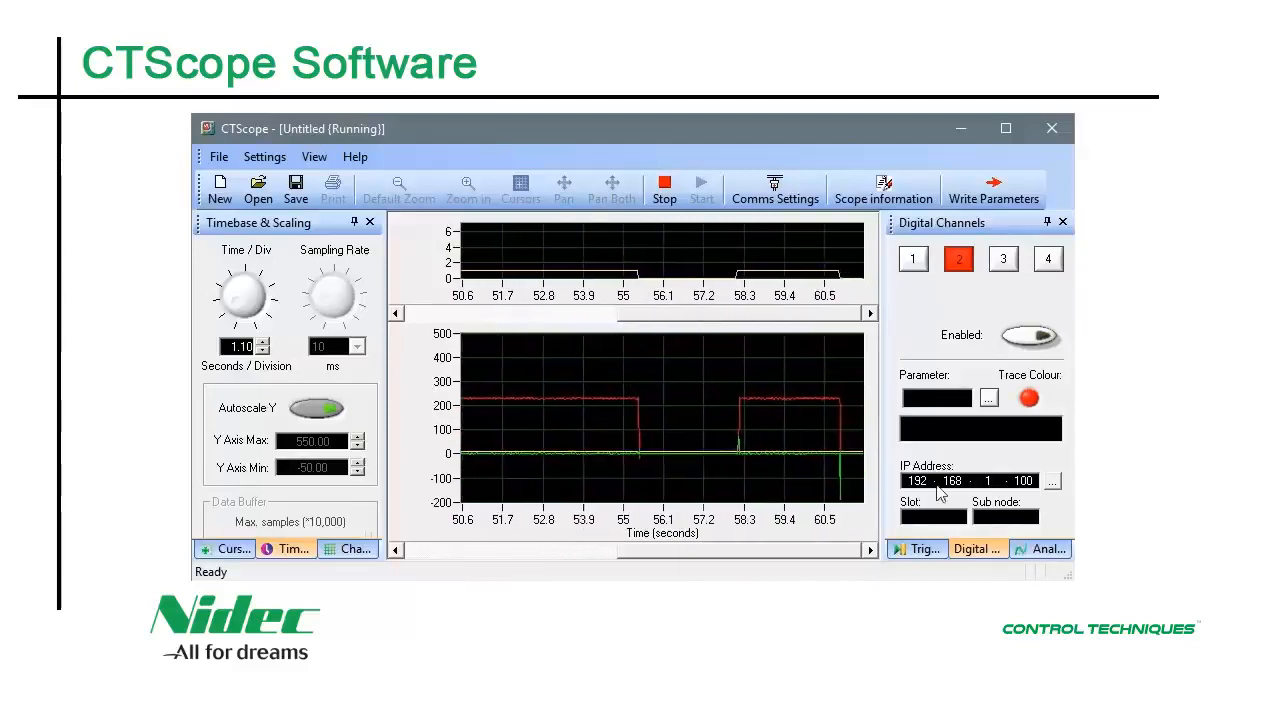
# Show analog channel 1's settings, which capture Analog Input 1 (#07.001)
pyautogui.click(1036, 550)
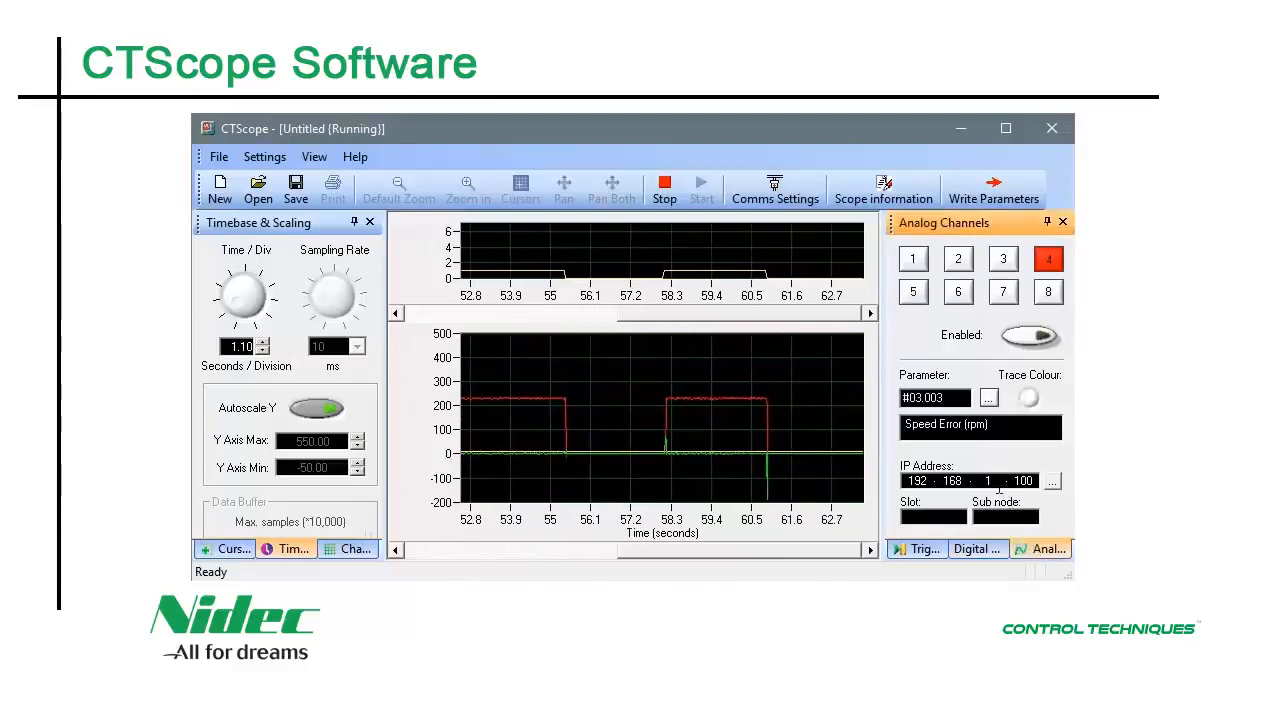
pyautogui.click(913, 259)
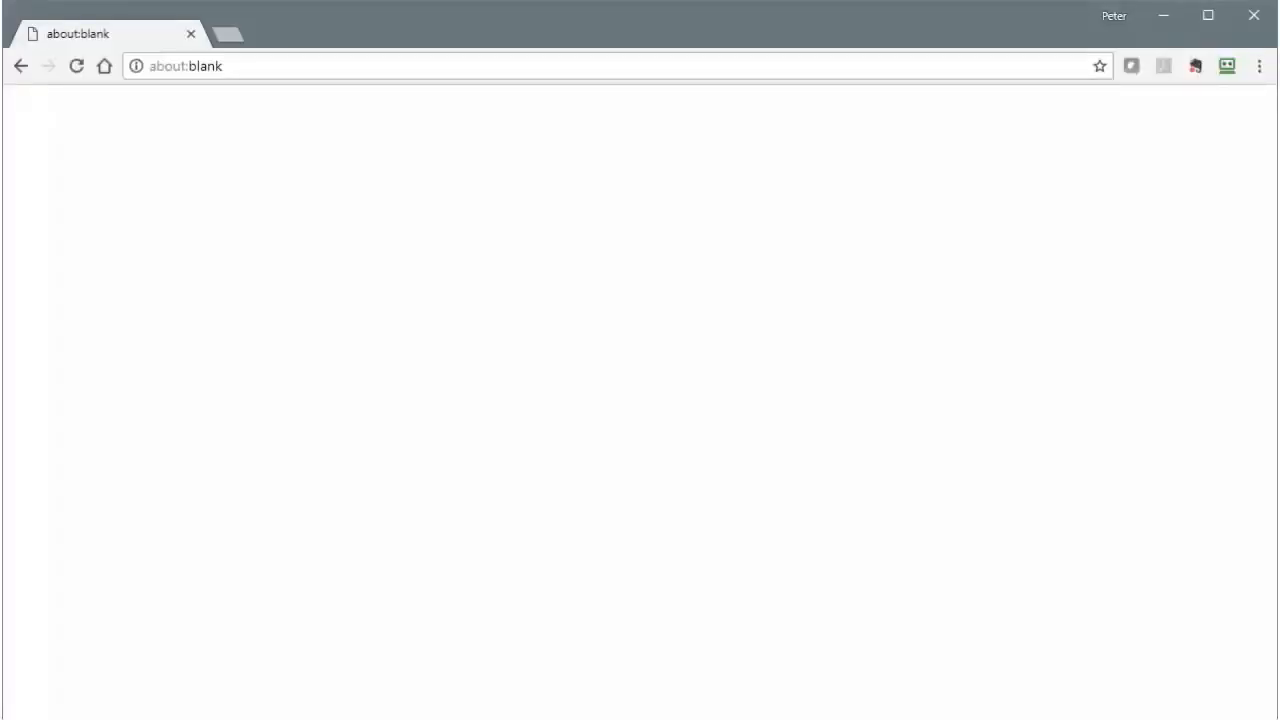
pyautogui.click(308, 67)
pyautogui.write('www.contr')
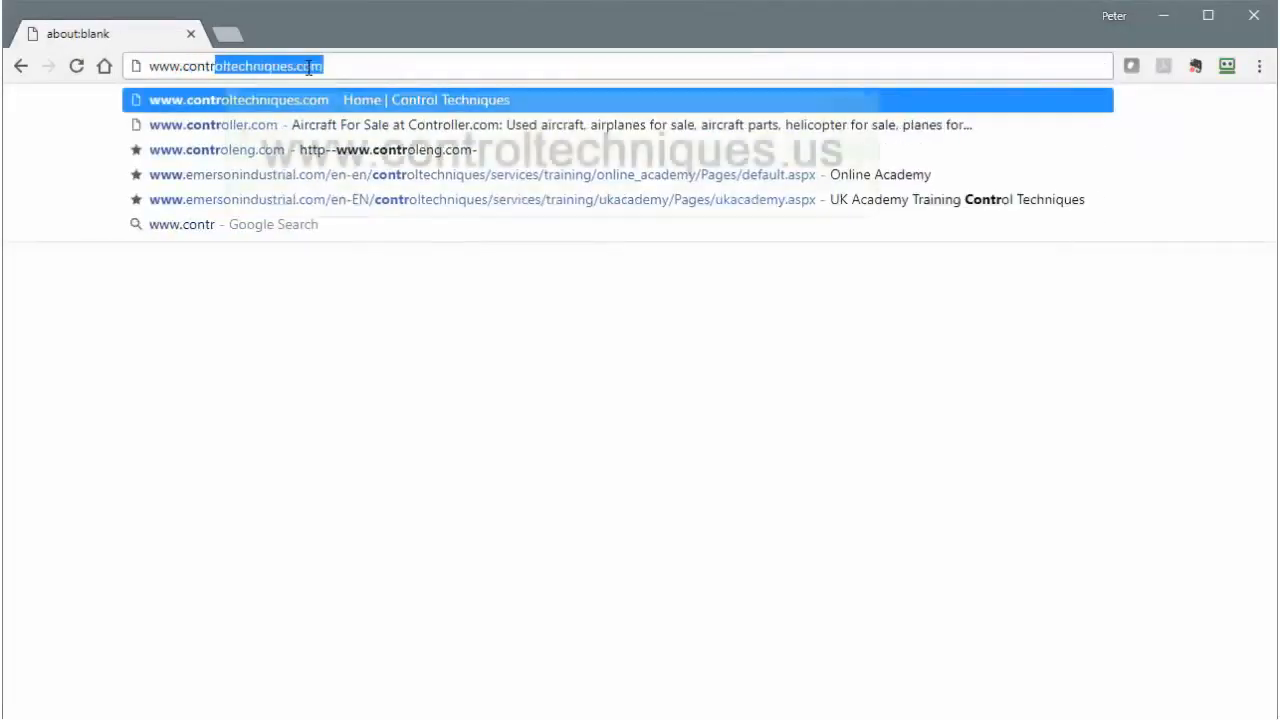
pyautogui.write('oltechniques')
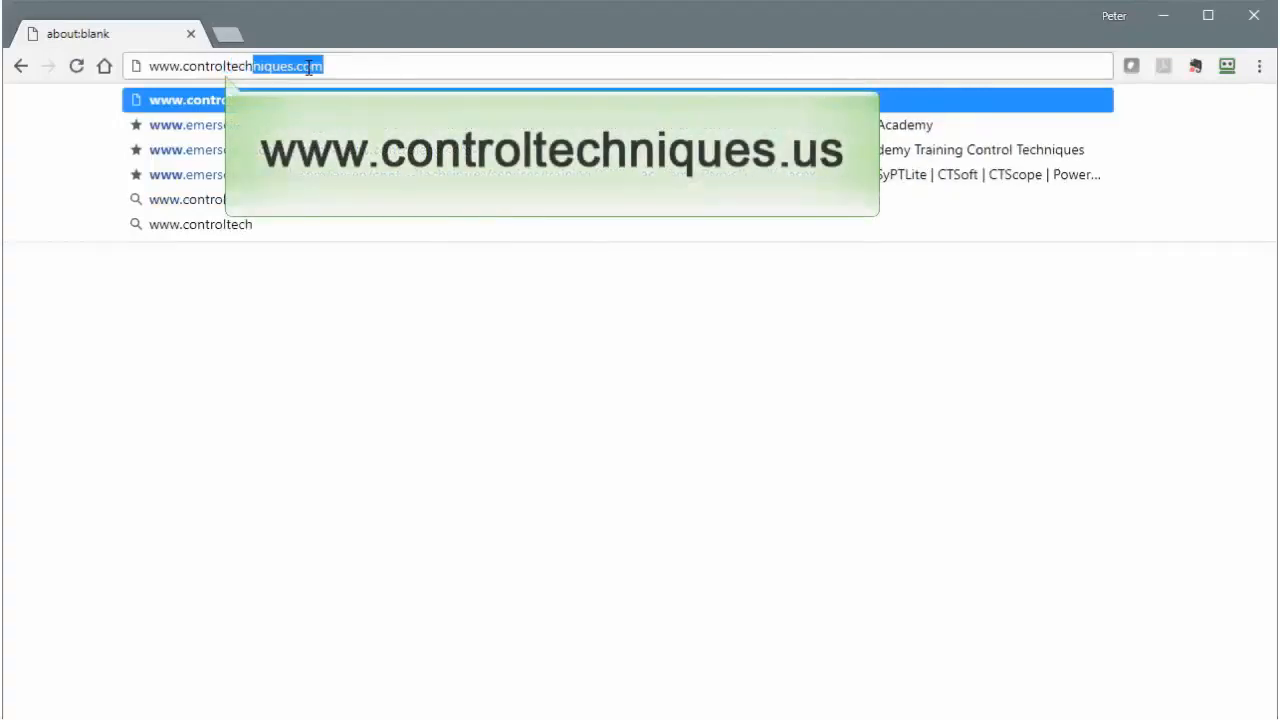
pyautogui.write('.us')
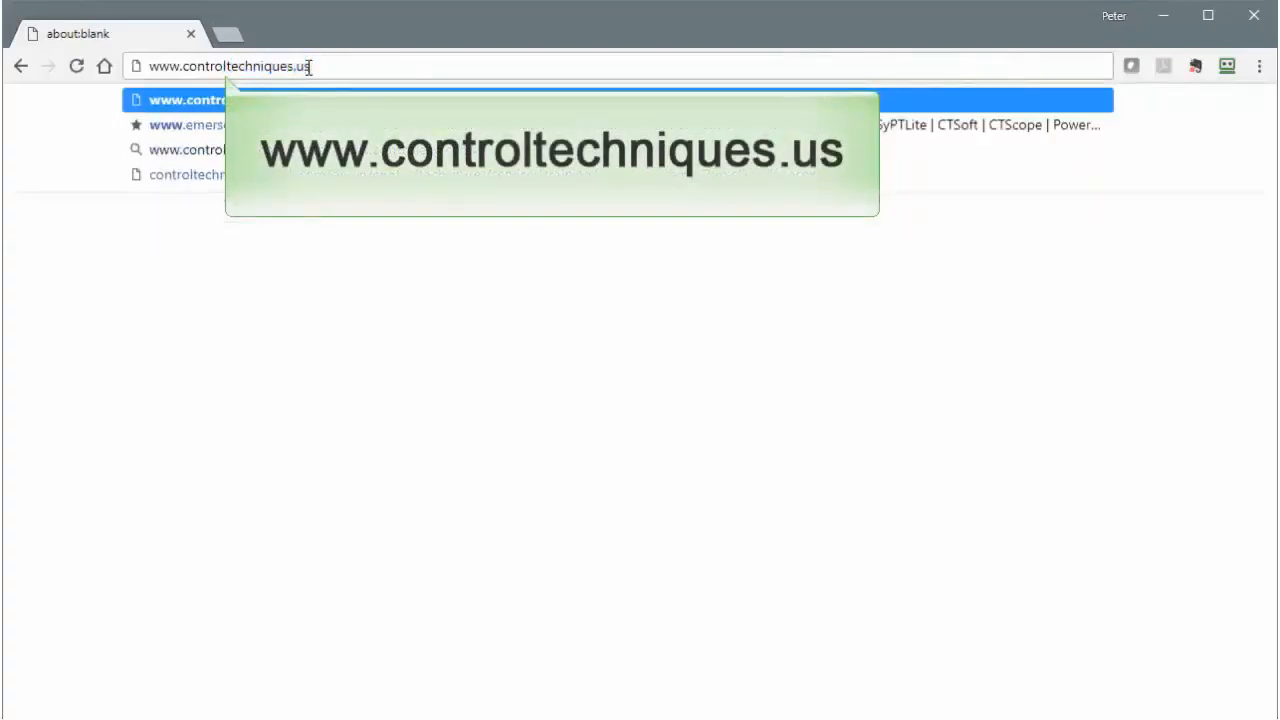
pyautogui.press('Return')
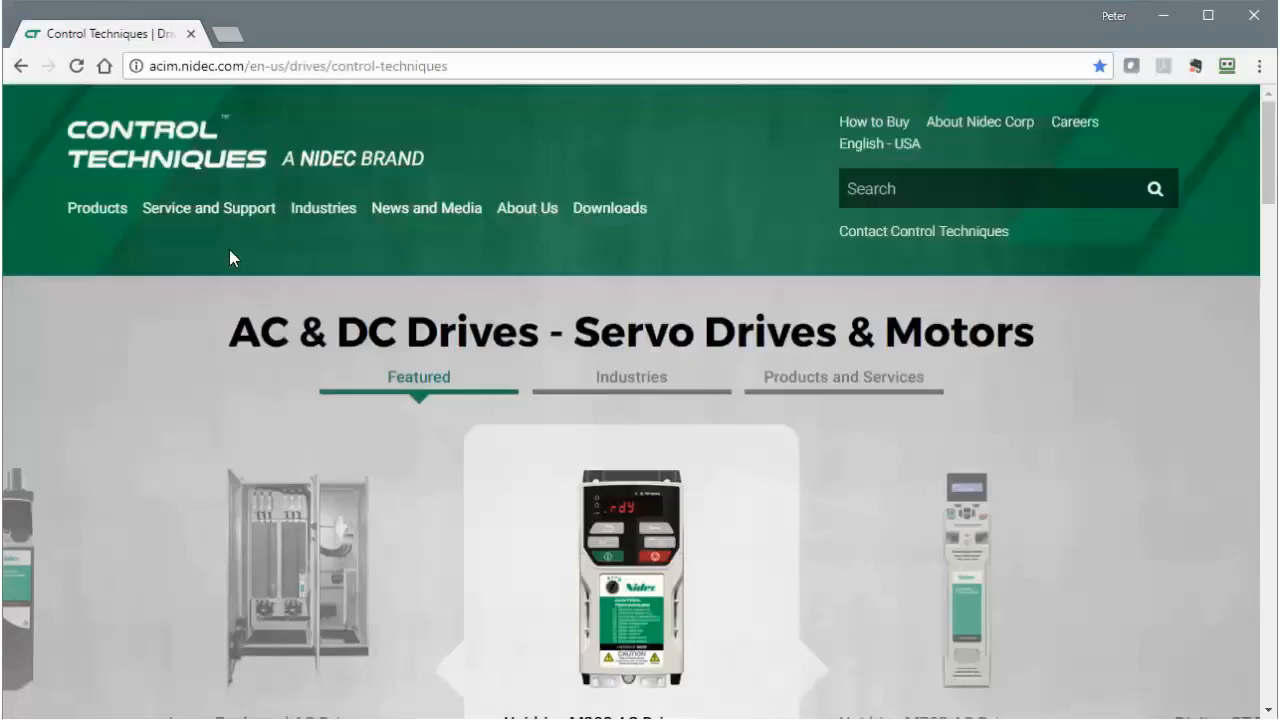
# Open the Downloads > Software page and scroll down its listing
pyautogui.moveTo(606, 208)
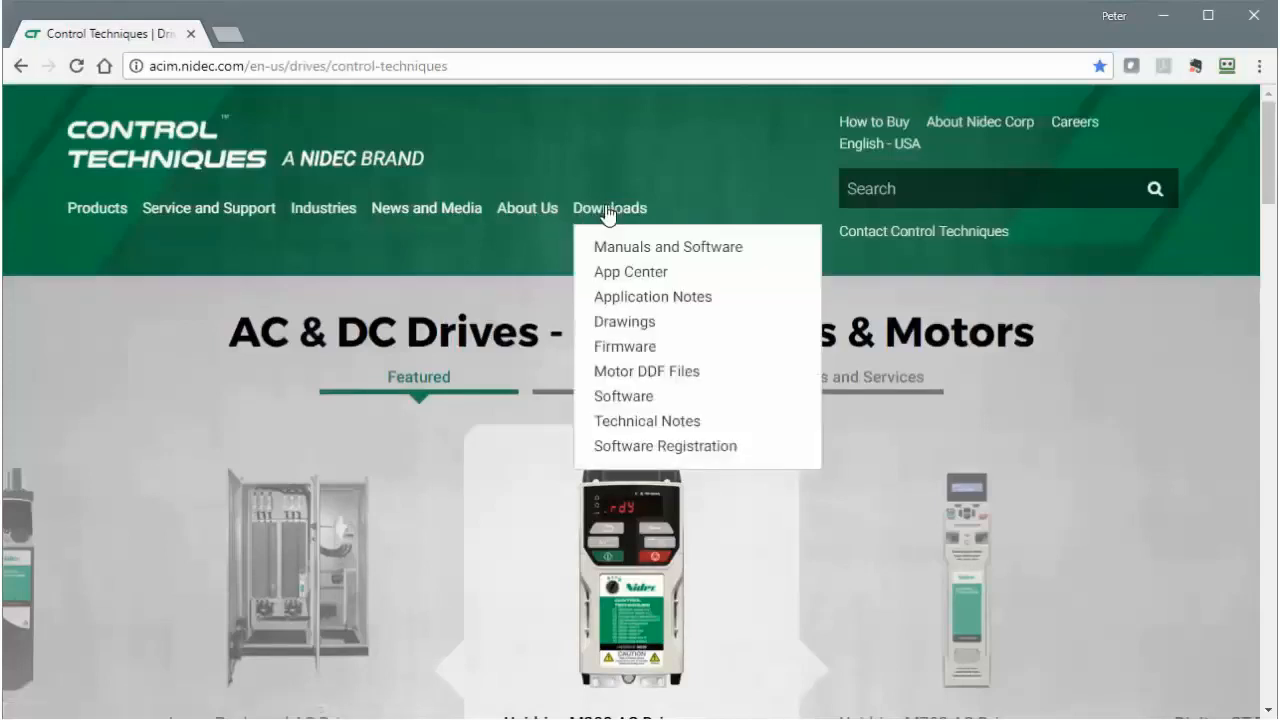
pyautogui.click(614, 398)
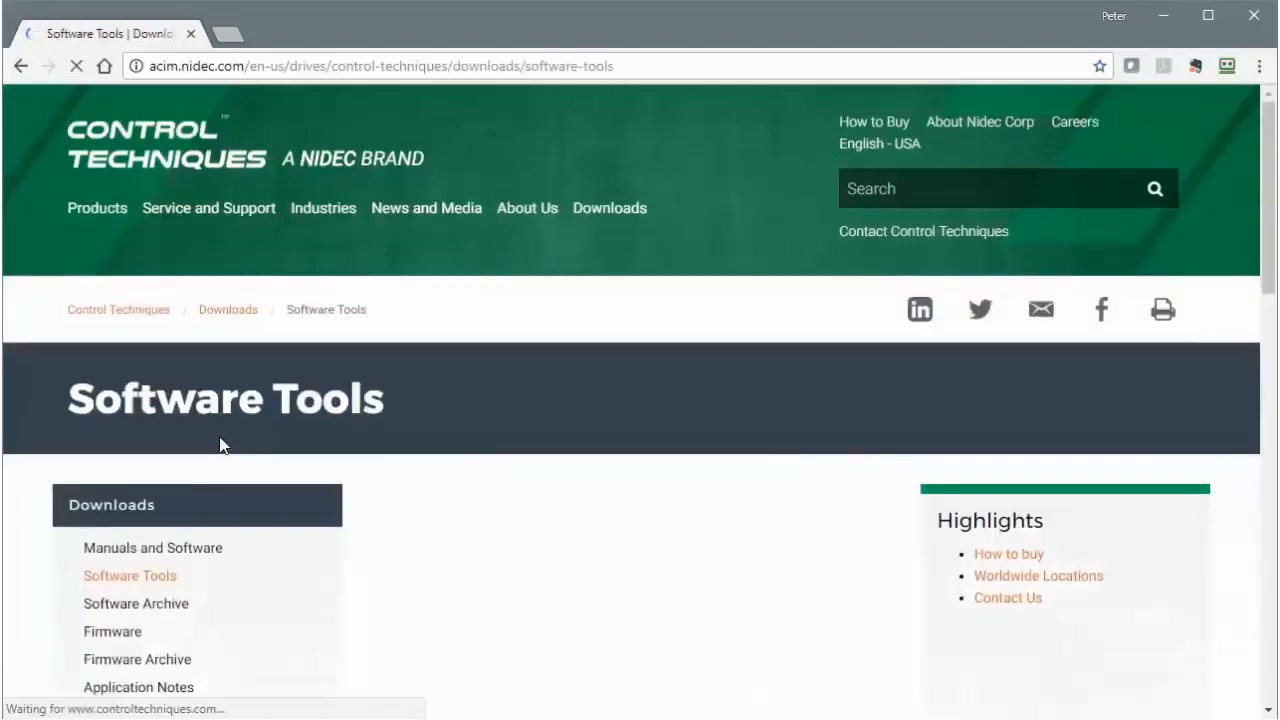
pyautogui.scroll(-2, 472, 481)
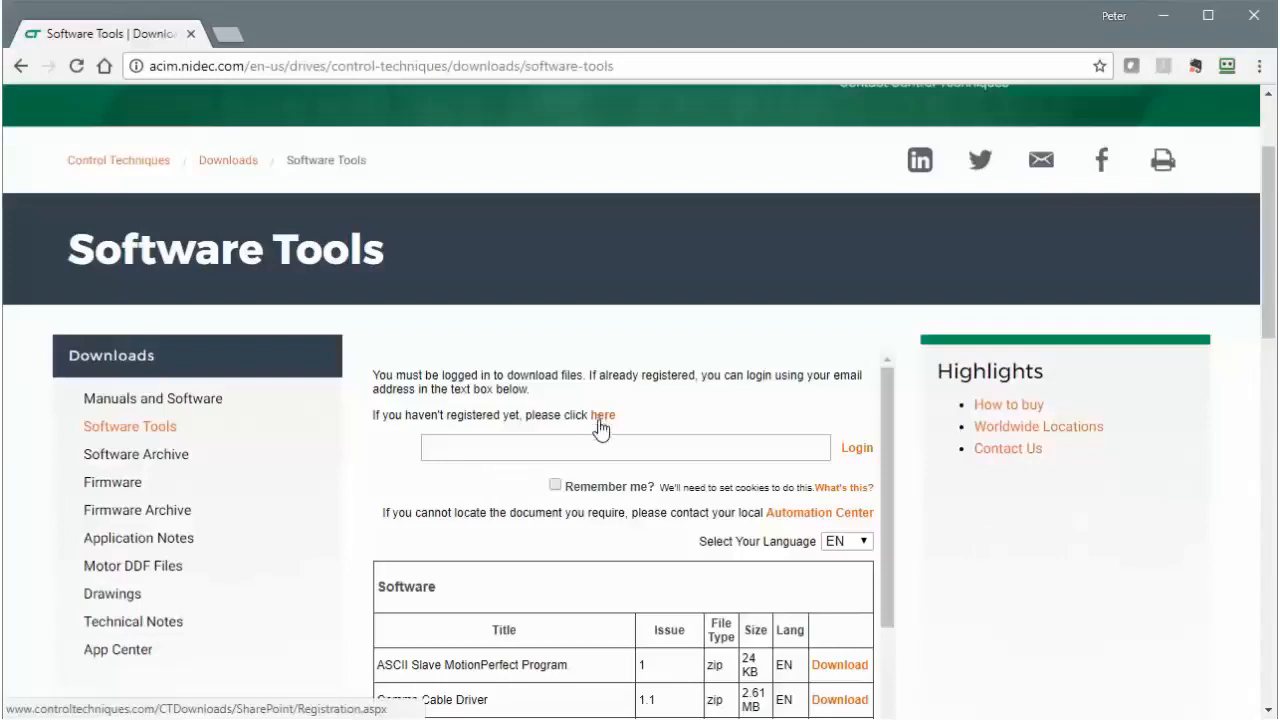
# Log in with the saved account e-mail and scroll through the software table
pyautogui.click(540, 451)
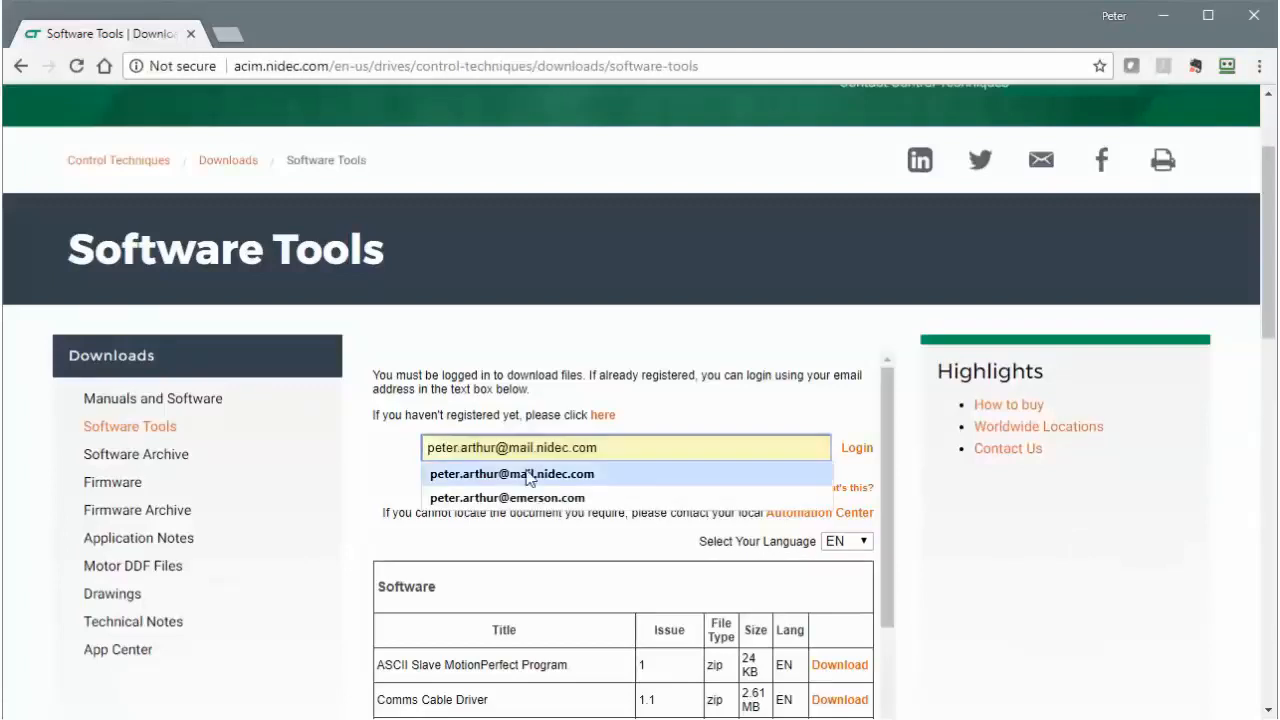
pyautogui.click(525, 474)
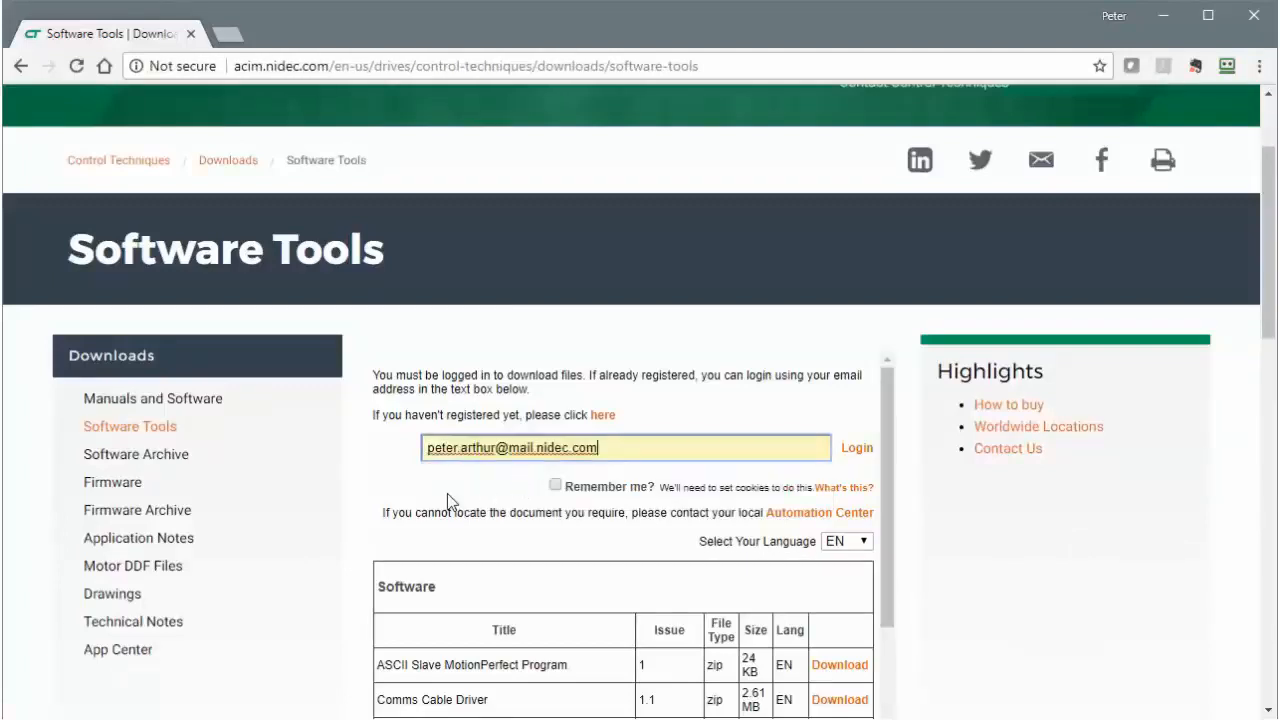
pyautogui.click(864, 452)
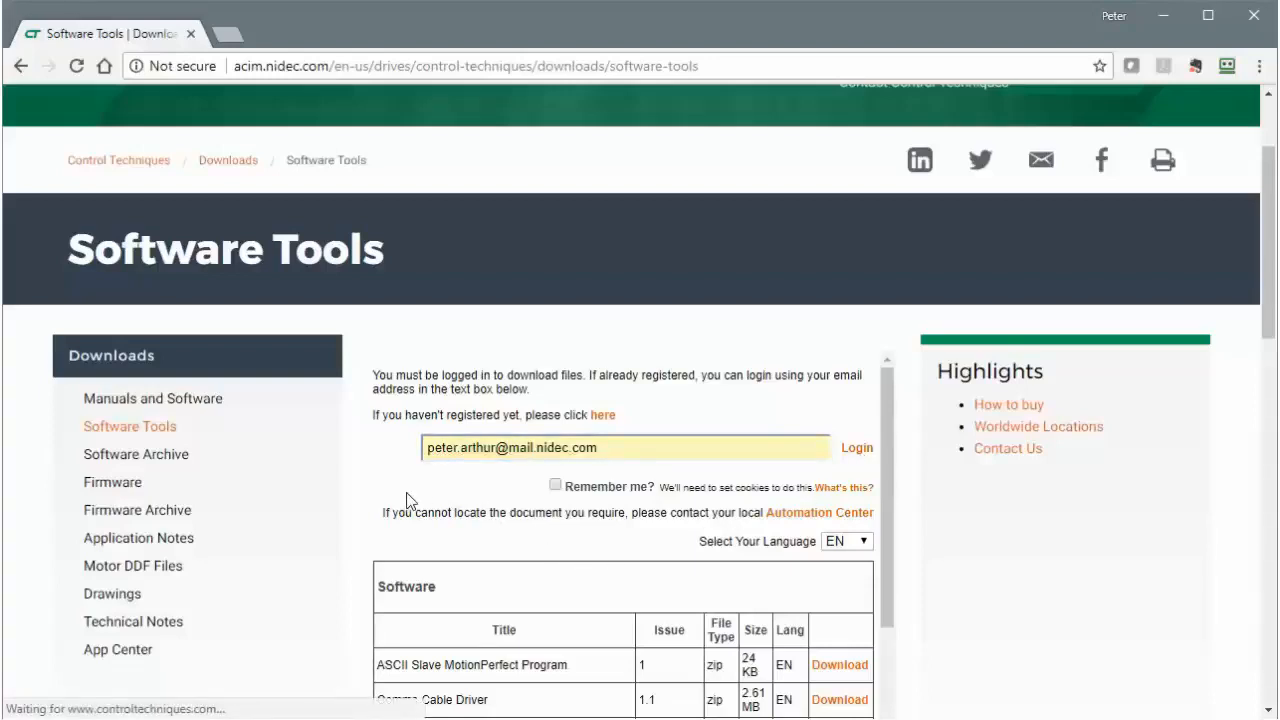
pyautogui.scroll(-1, 407, 493)
pyautogui.scroll(-2, 407, 500)
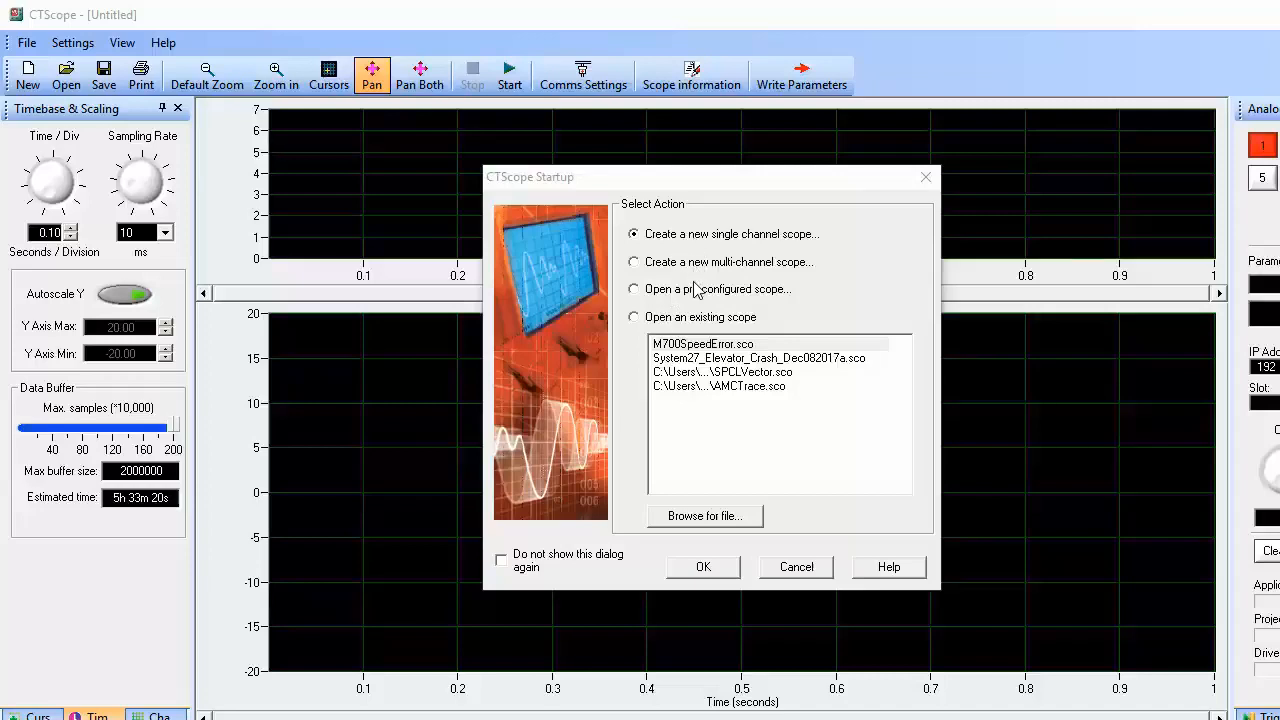
# Choose 'Create a new multi-channel scope' in the CTScope Startup dialog and confirm
pyautogui.click(635, 264)
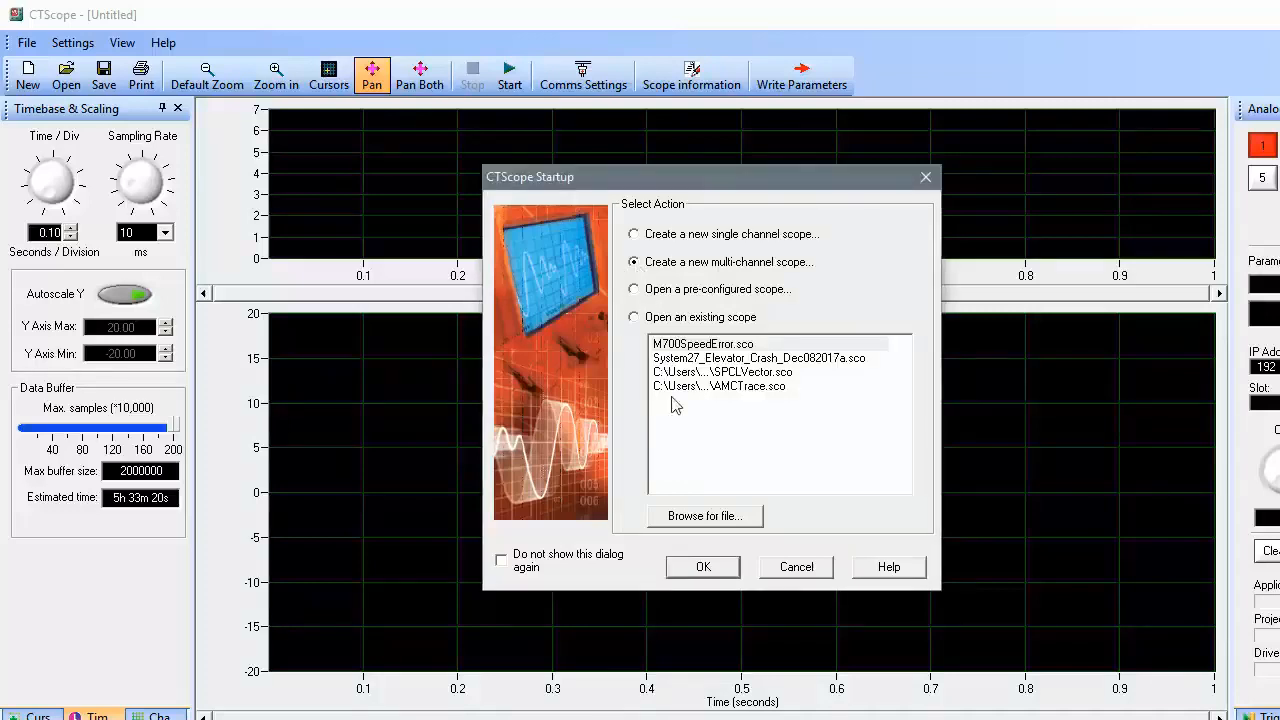
pyautogui.click(705, 568)
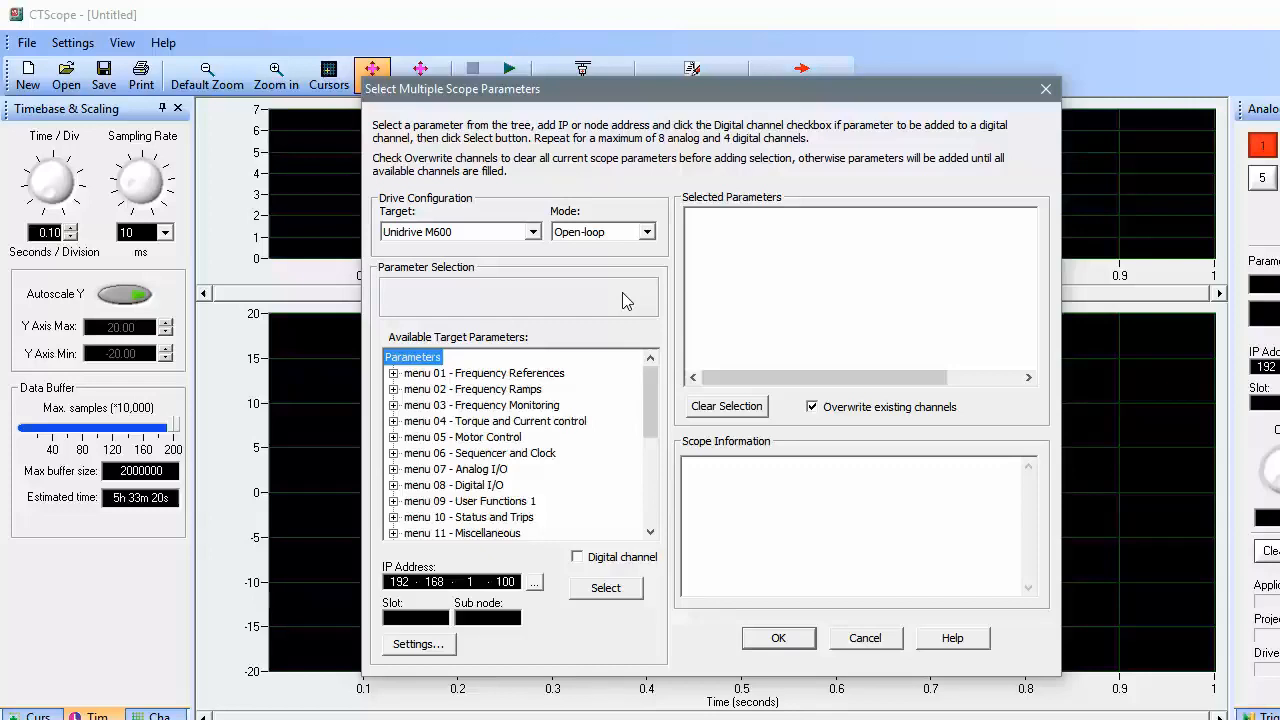
# Target a Unidrive M700 drive running in RFC-S mode
pyautogui.click(533, 233)
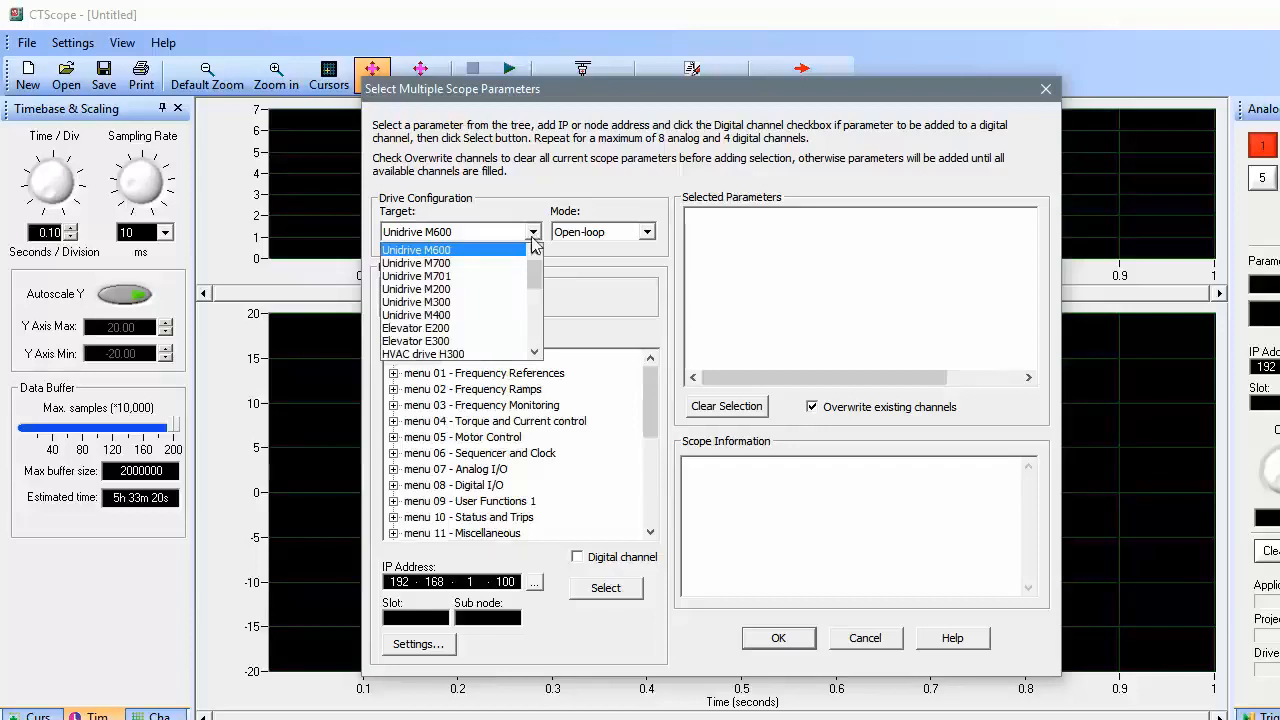
pyautogui.click(460, 265)
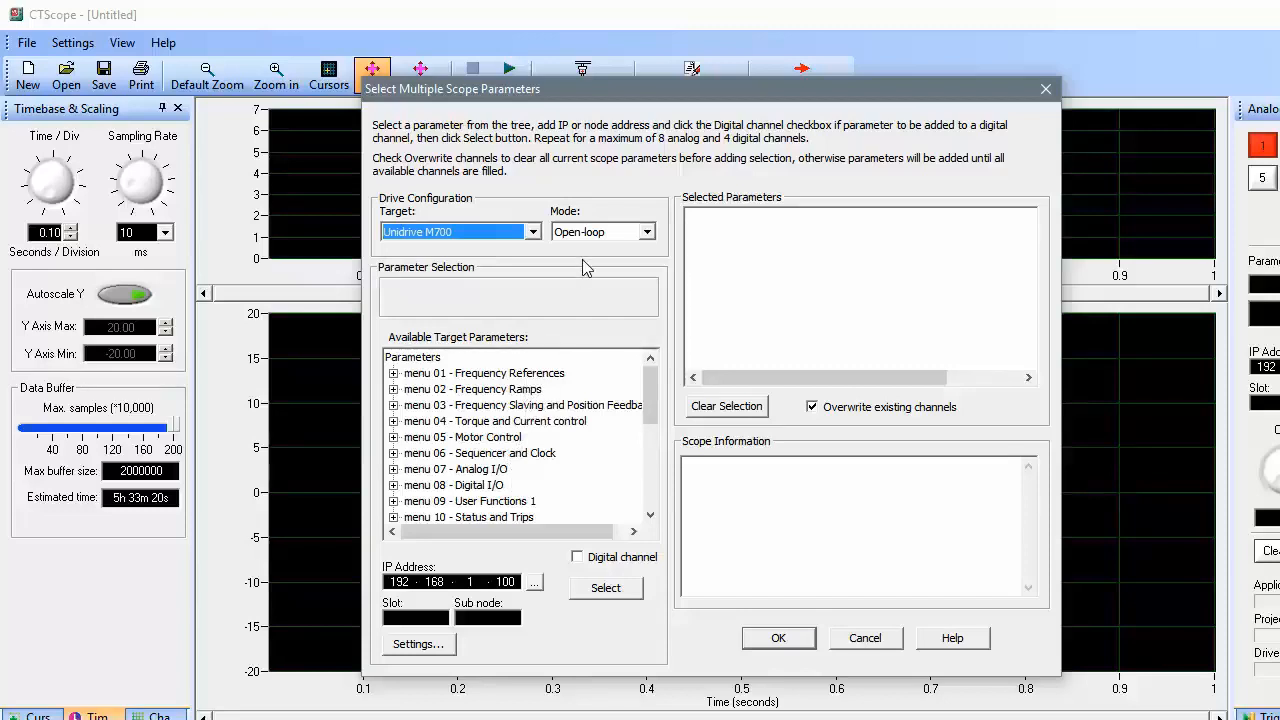
pyautogui.click(647, 233)
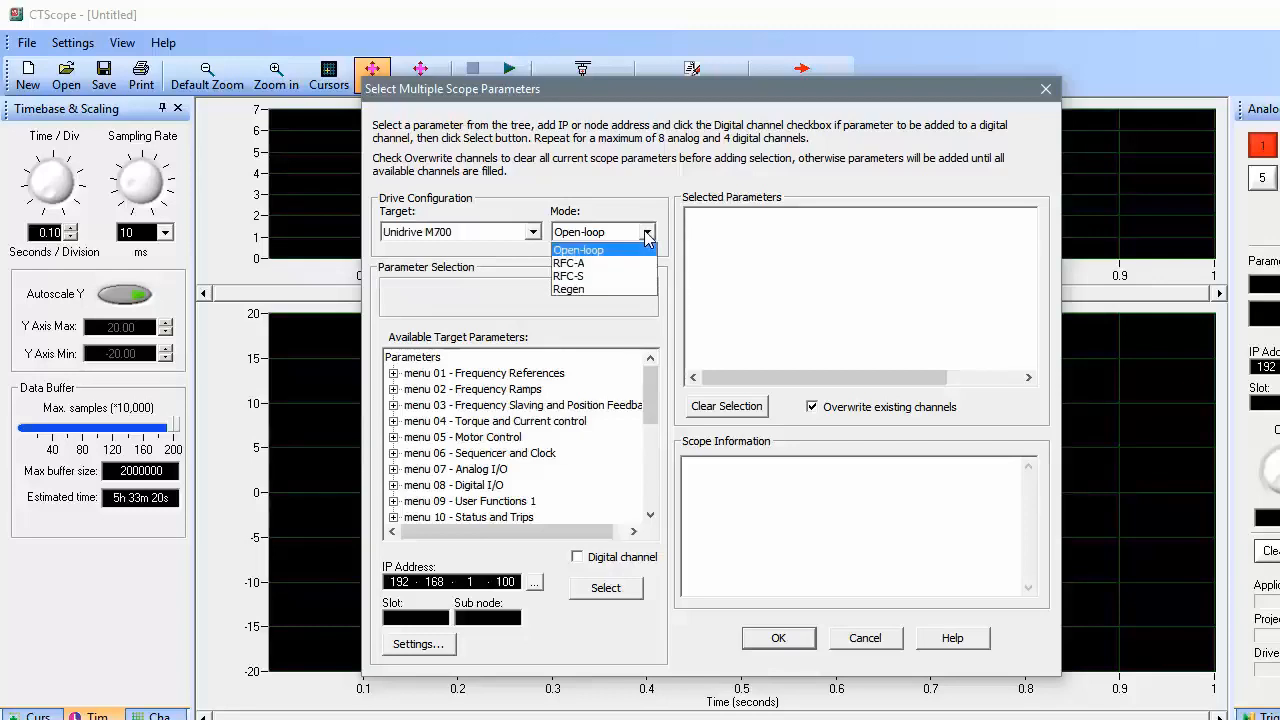
pyautogui.click(590, 277)
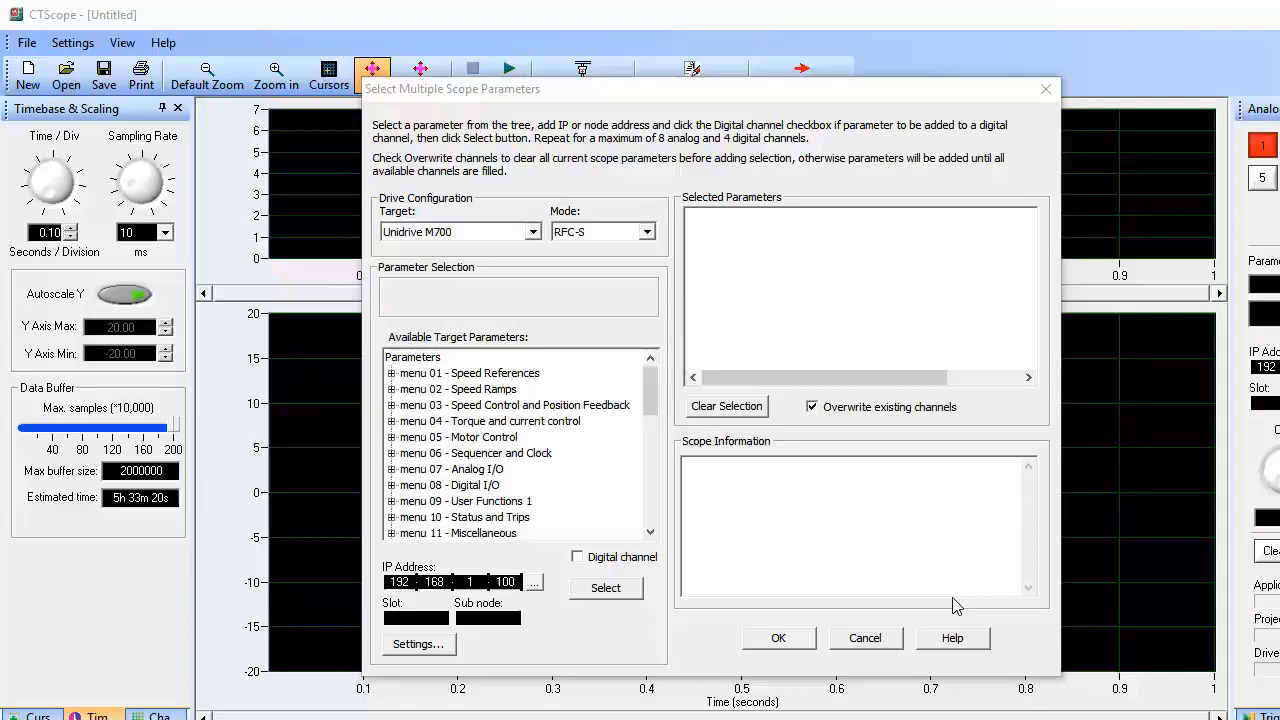
# Add #03.002 Speed Feedback from menu 03 as analog channel 1
pyautogui.click(391, 405)
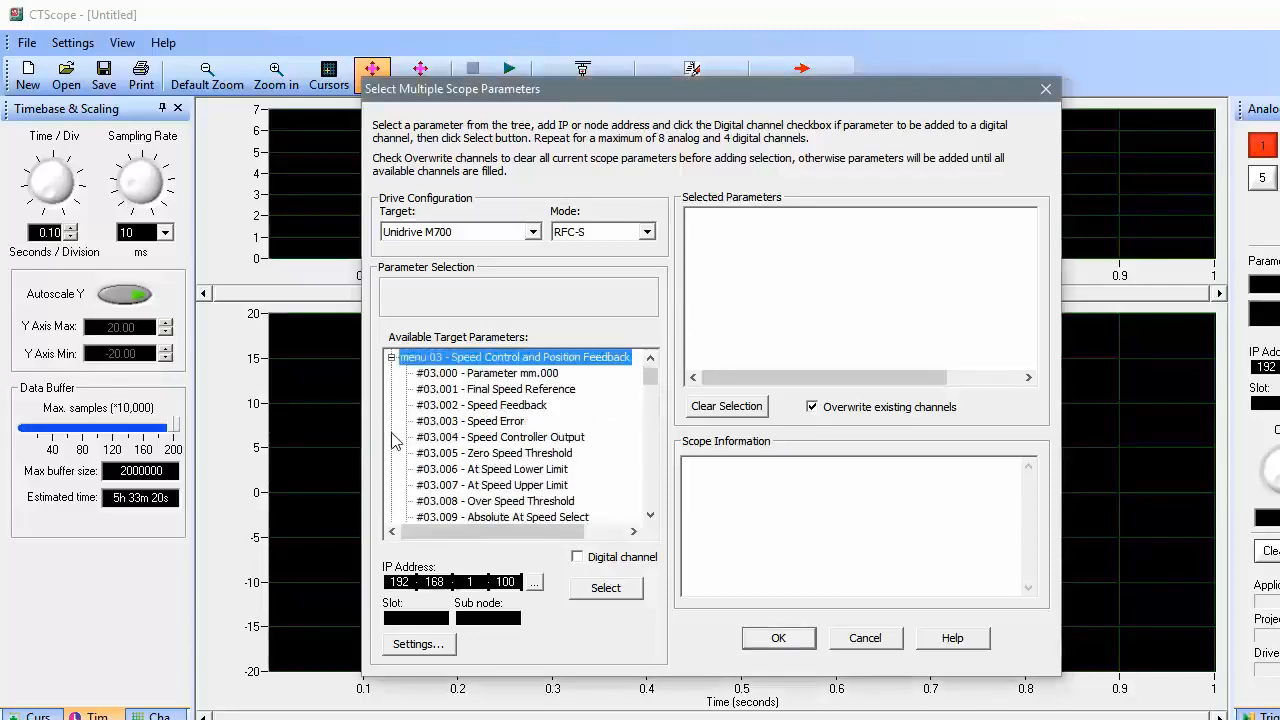
pyautogui.click(446, 408)
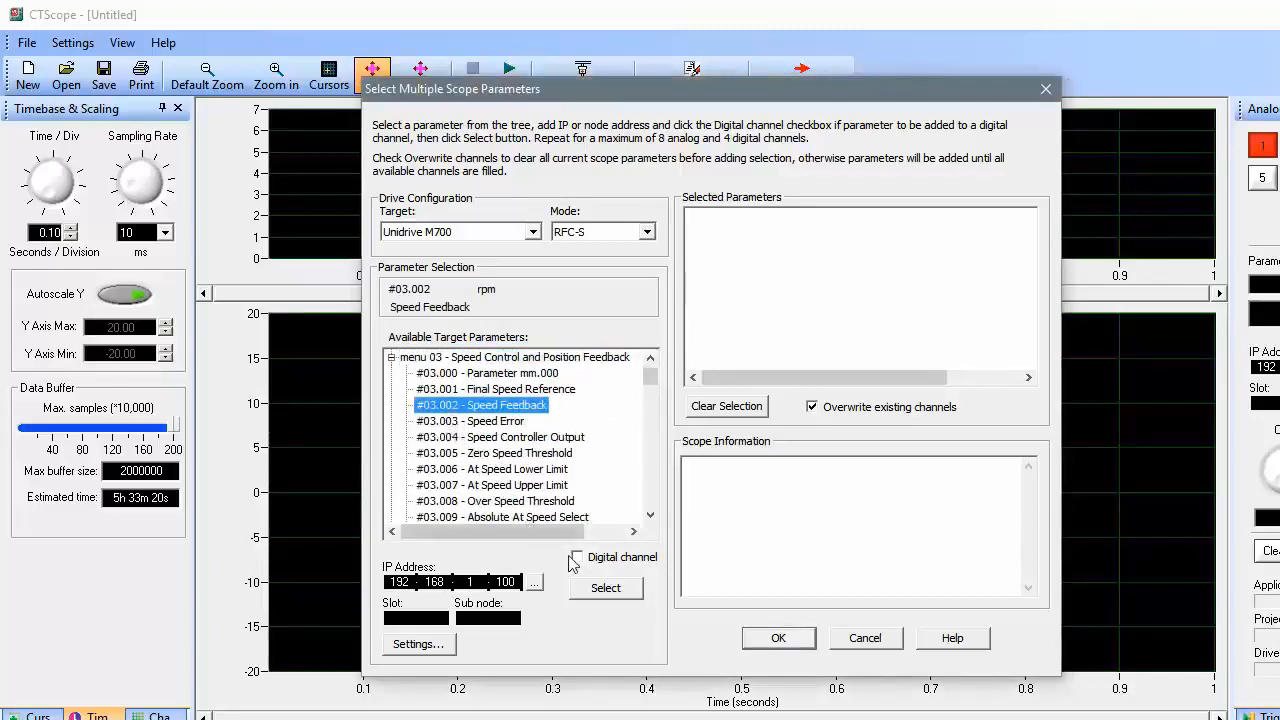
pyautogui.click(607, 590)
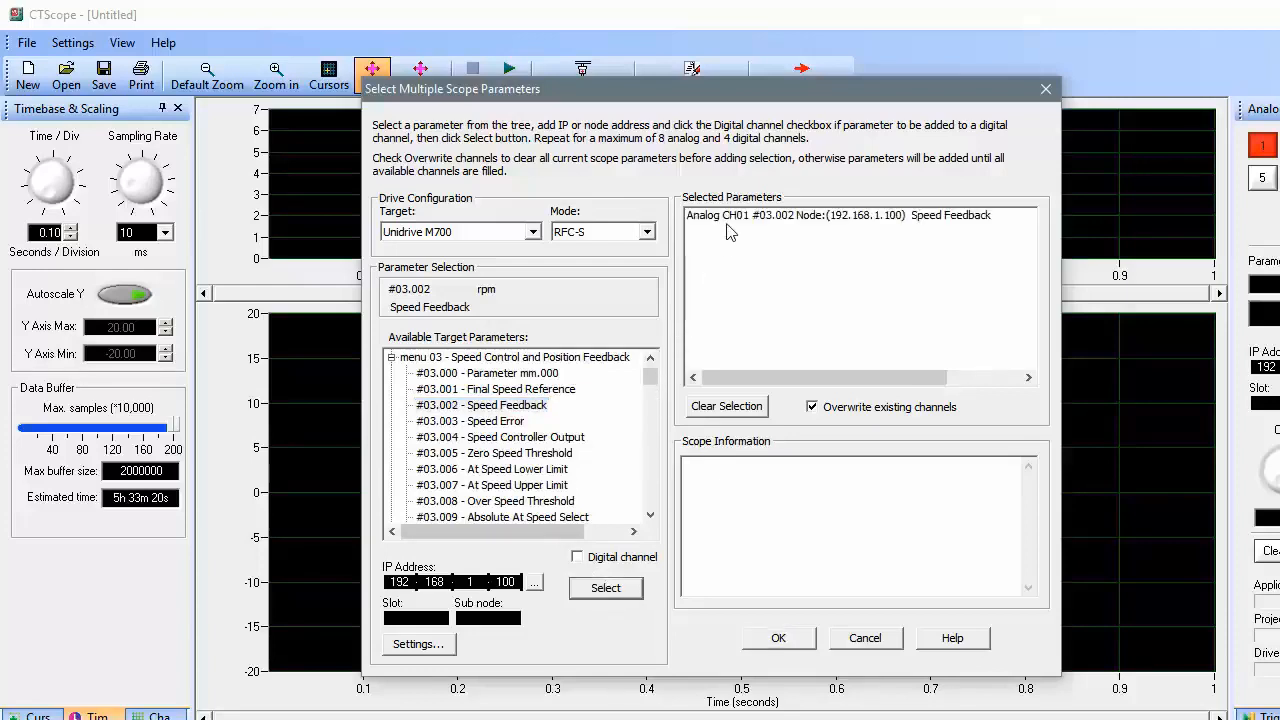
pyautogui.click(391, 357)
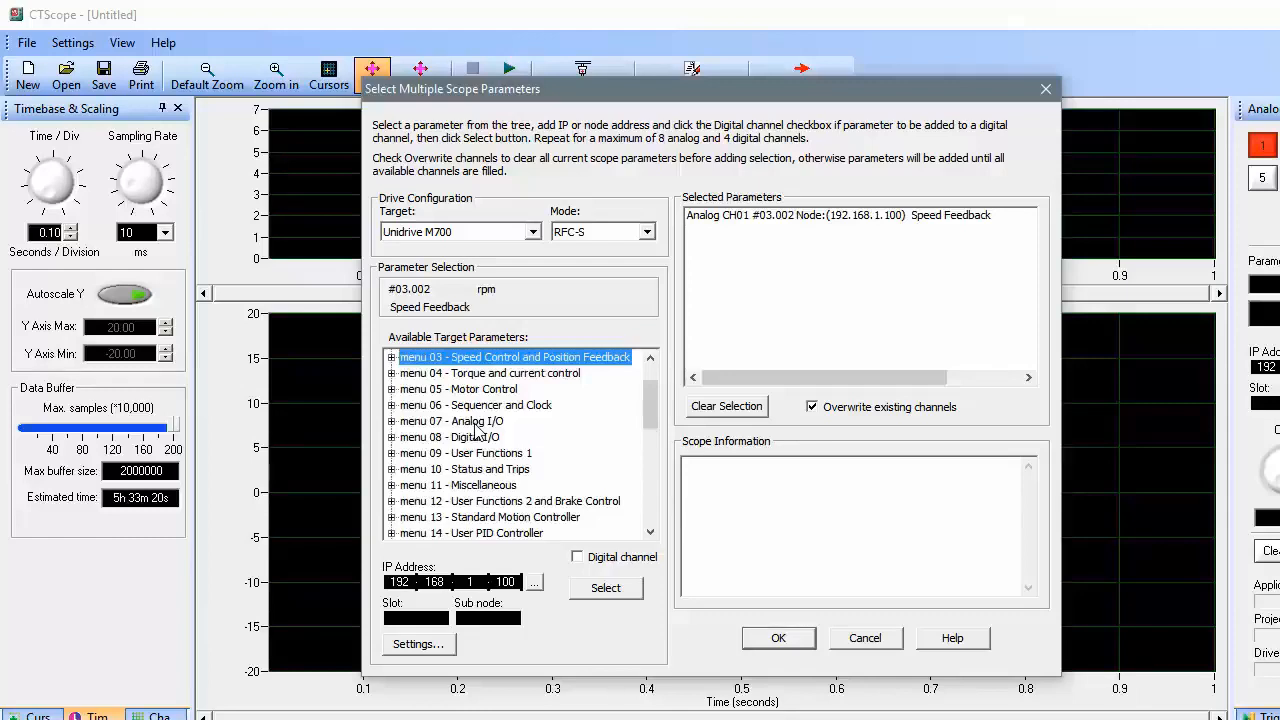
# Add #07.001 Analog Input 1 from the Analog I/O menu as a second channel
pyautogui.click(391, 421)
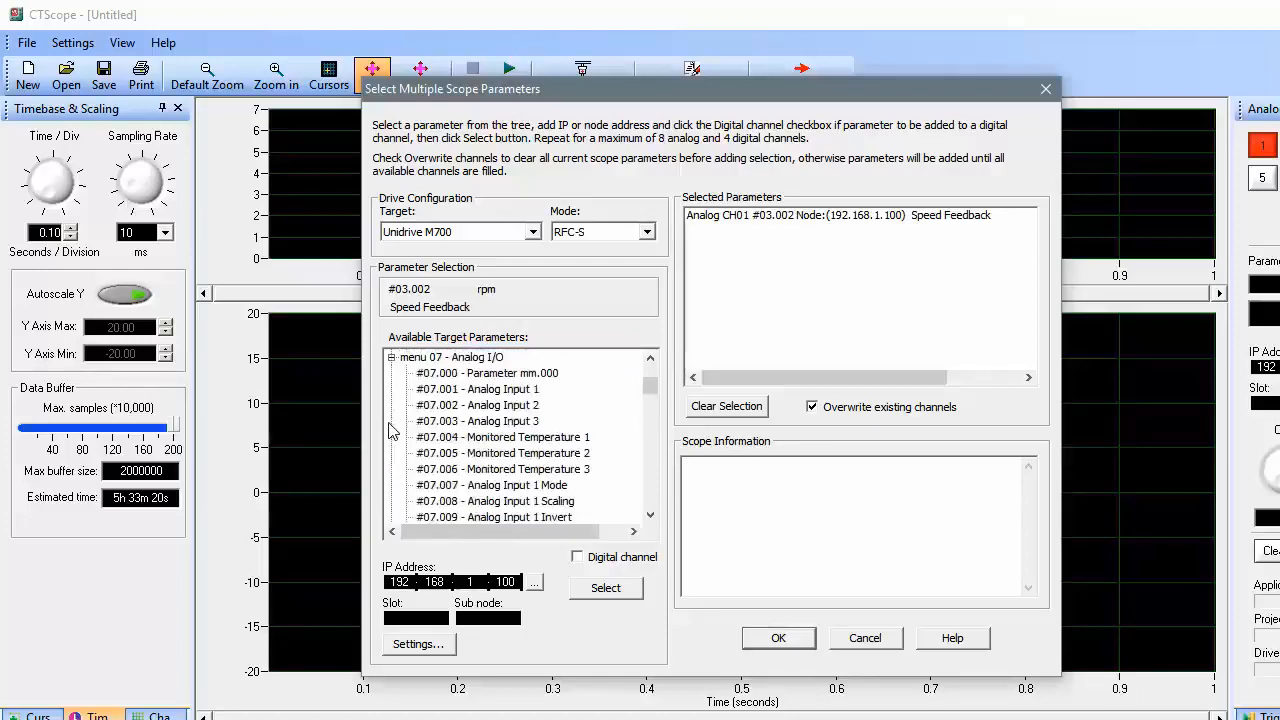
pyautogui.click(473, 397)
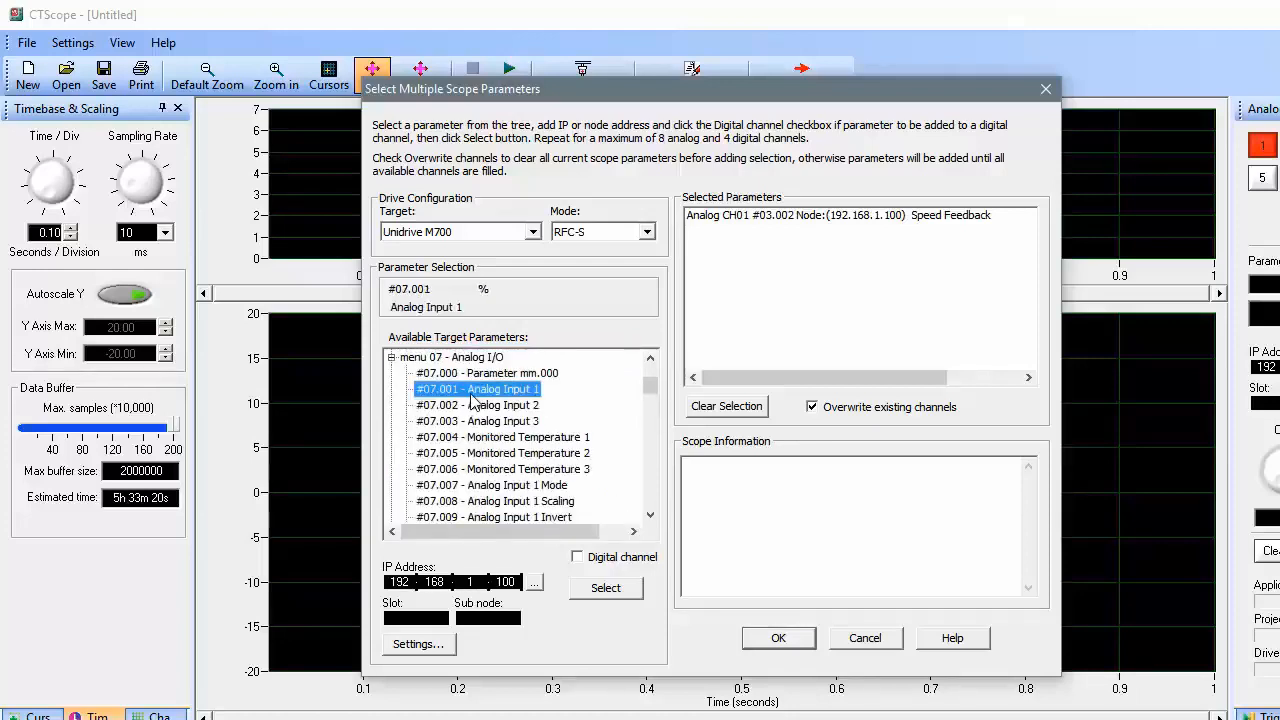
pyautogui.click(609, 588)
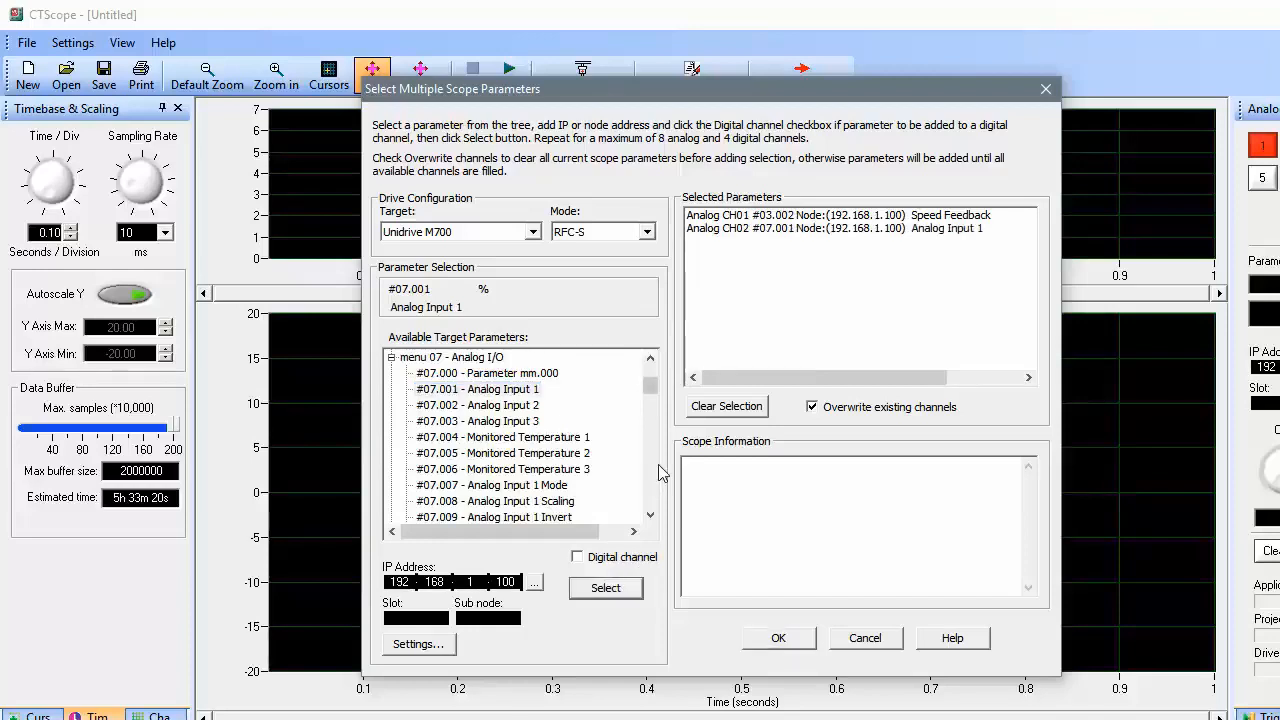
pyautogui.click(393, 358)
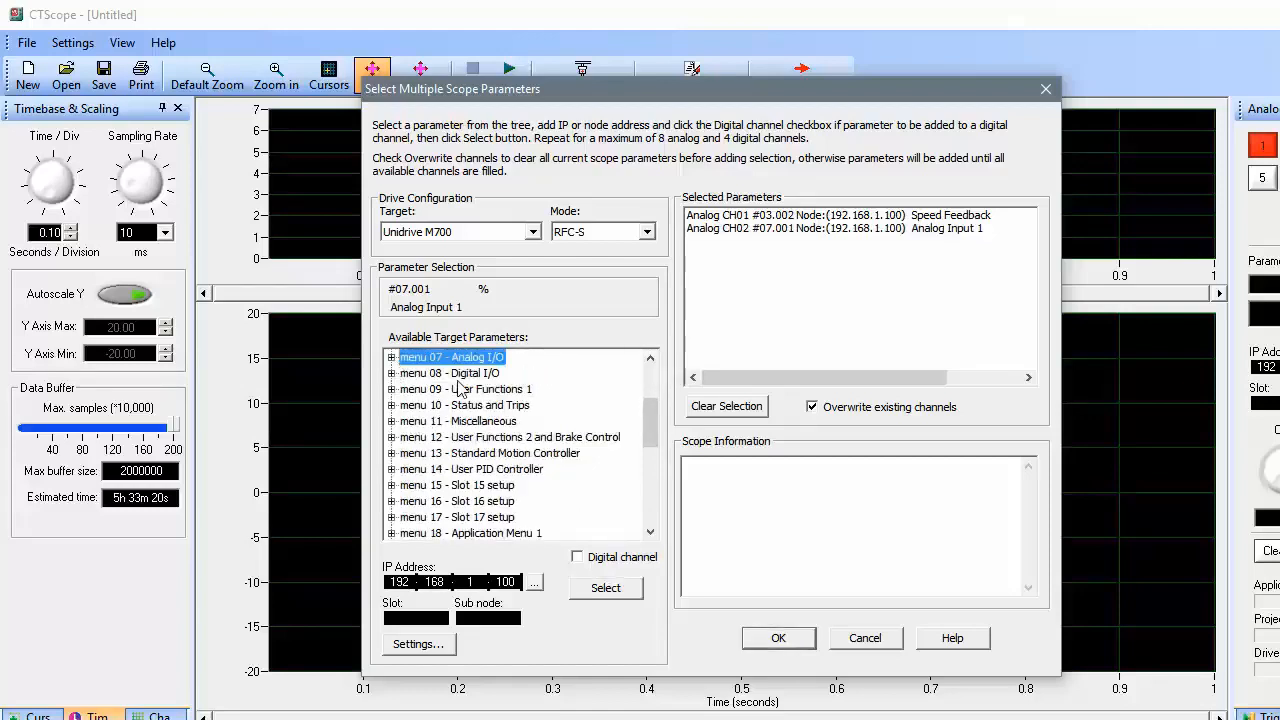
# Add #08.003 Digital I/O 03 State as a digital channel and confirm the selection
pyautogui.click(392, 373)
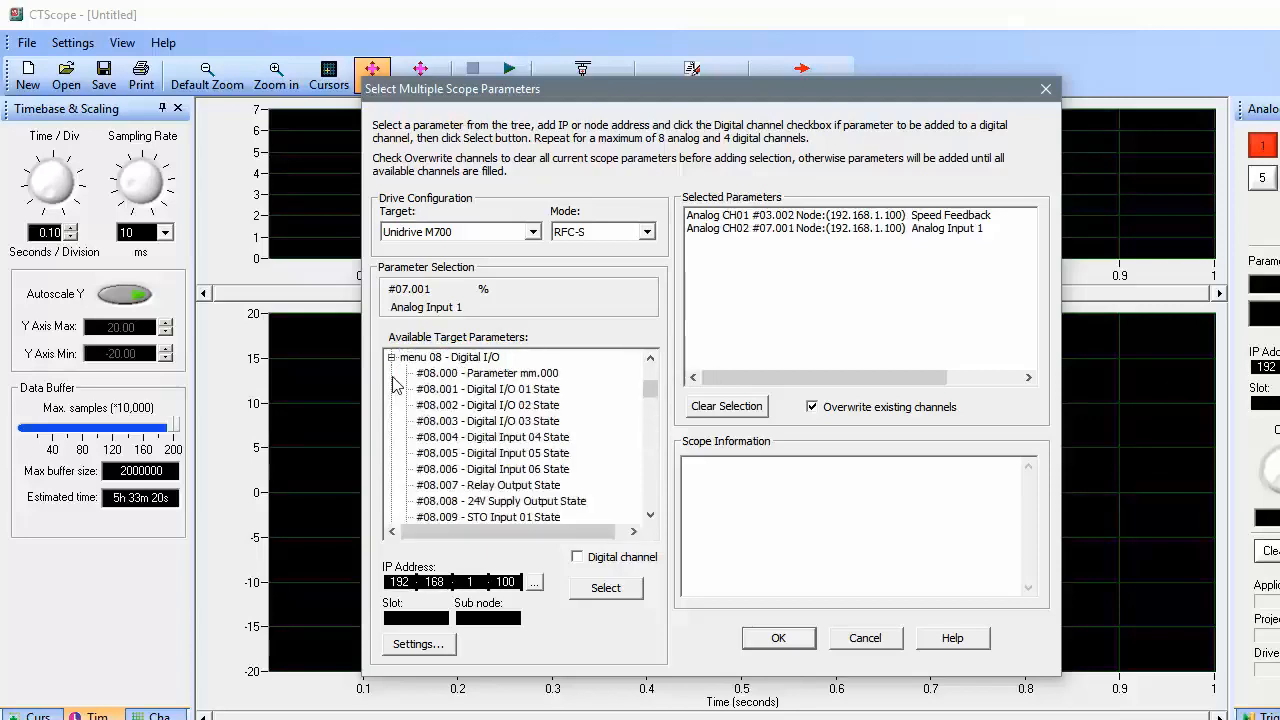
pyautogui.click(449, 422)
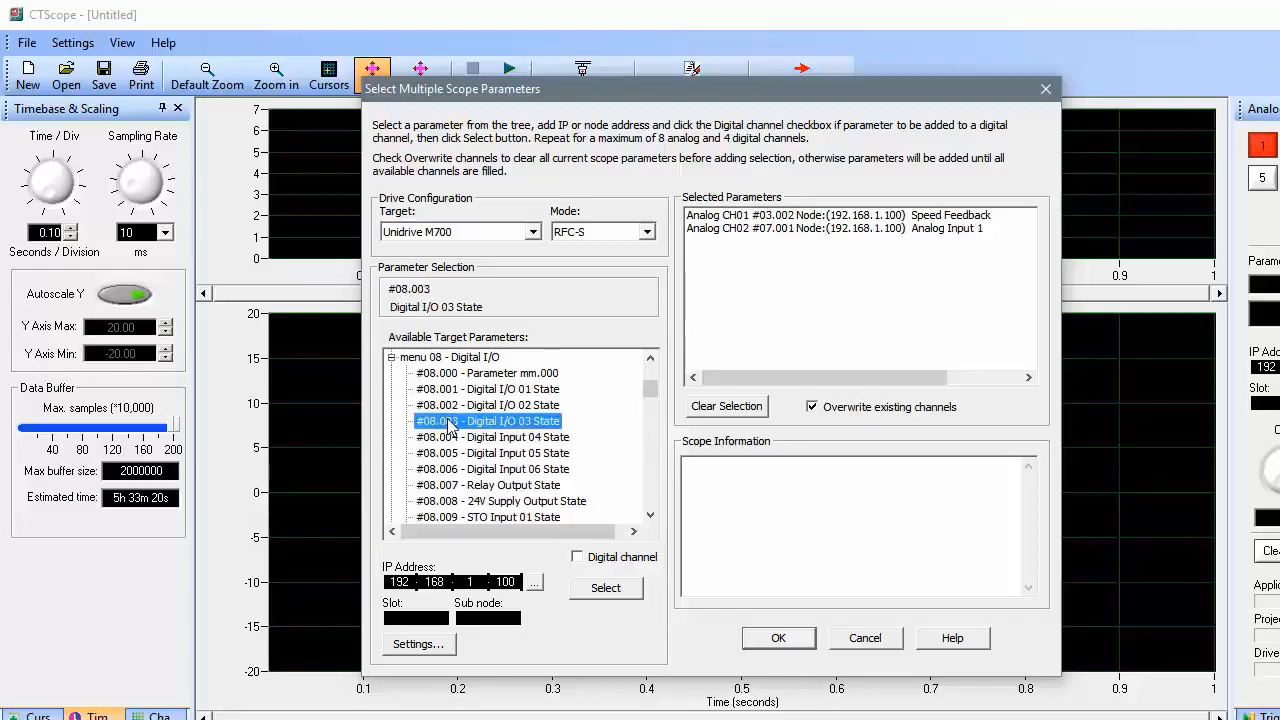
pyautogui.click(578, 559)
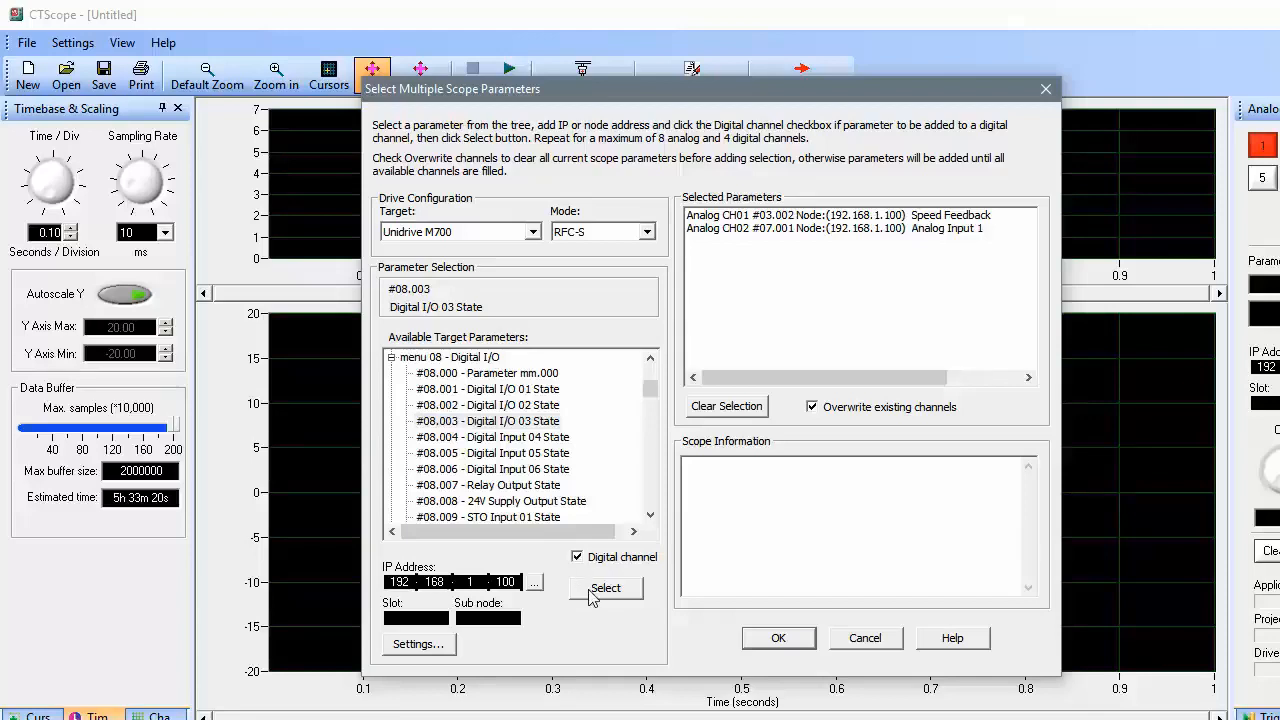
pyautogui.click(590, 590)
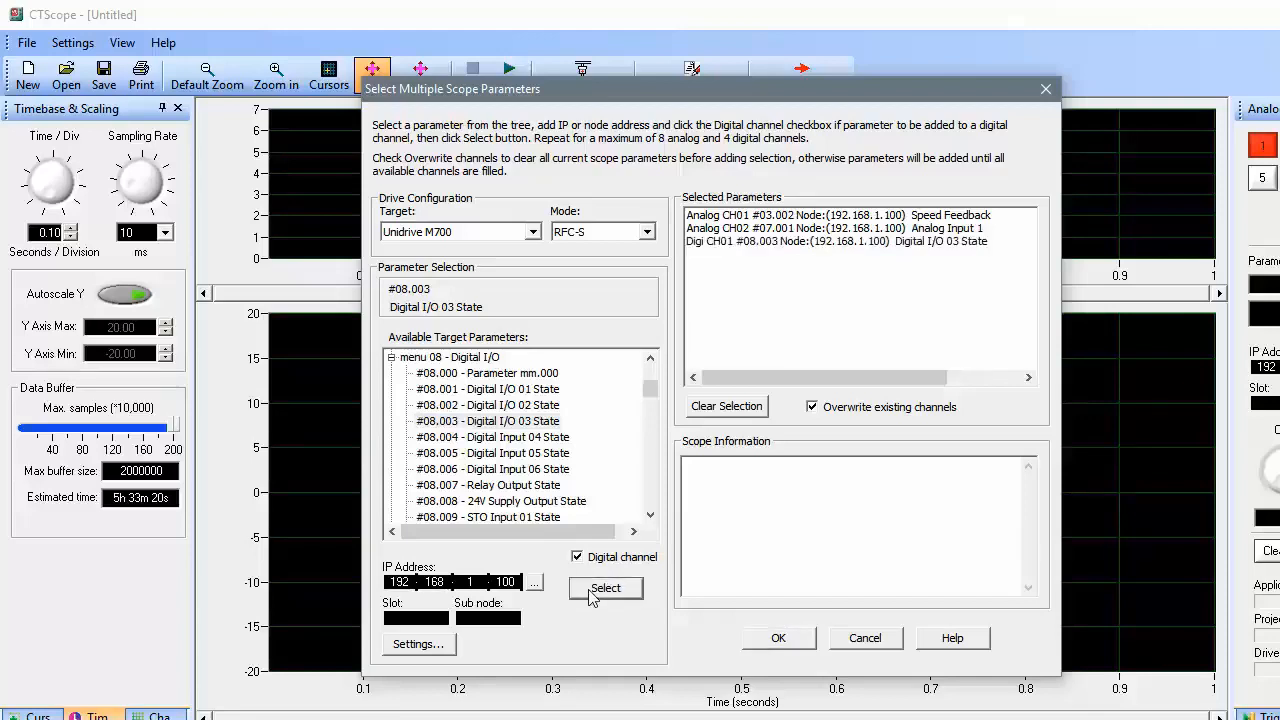
pyautogui.click(766, 645)
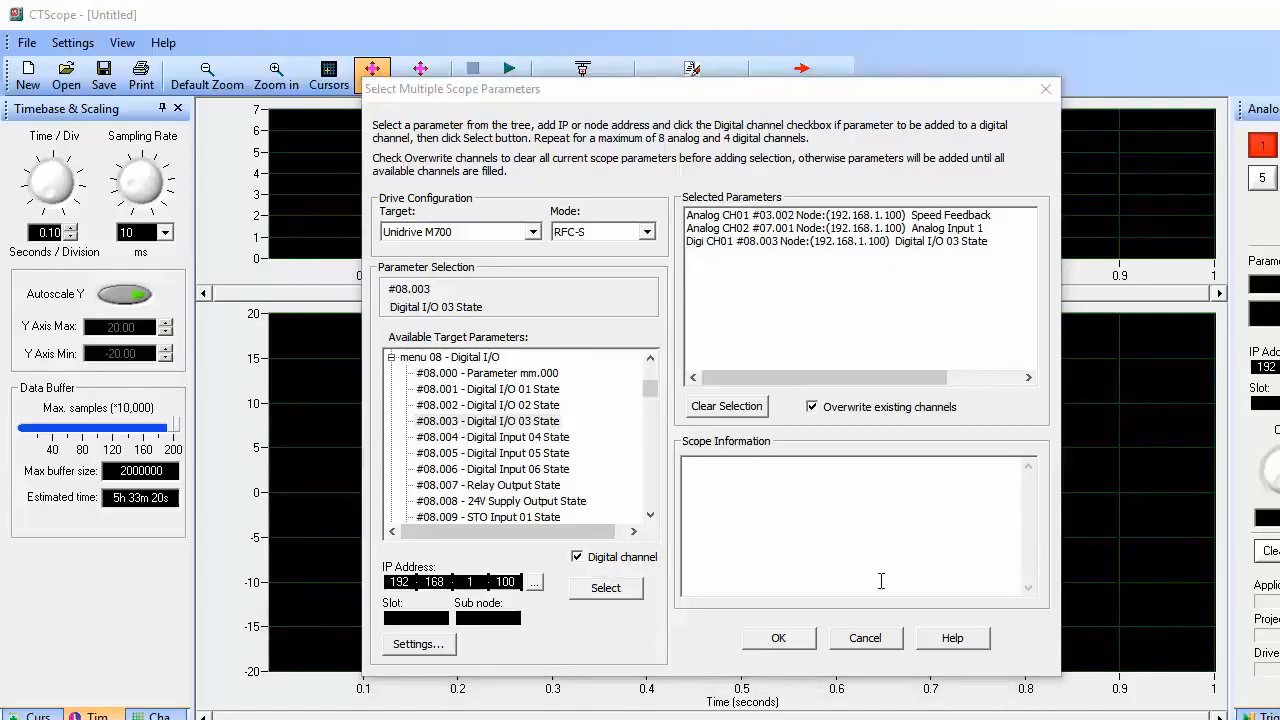
# Try the CT-RTU protocol, checking COM3 and the 19.2 kb/s baud rate
pyautogui.click(436, 646)
pyautogui.click(577, 557)
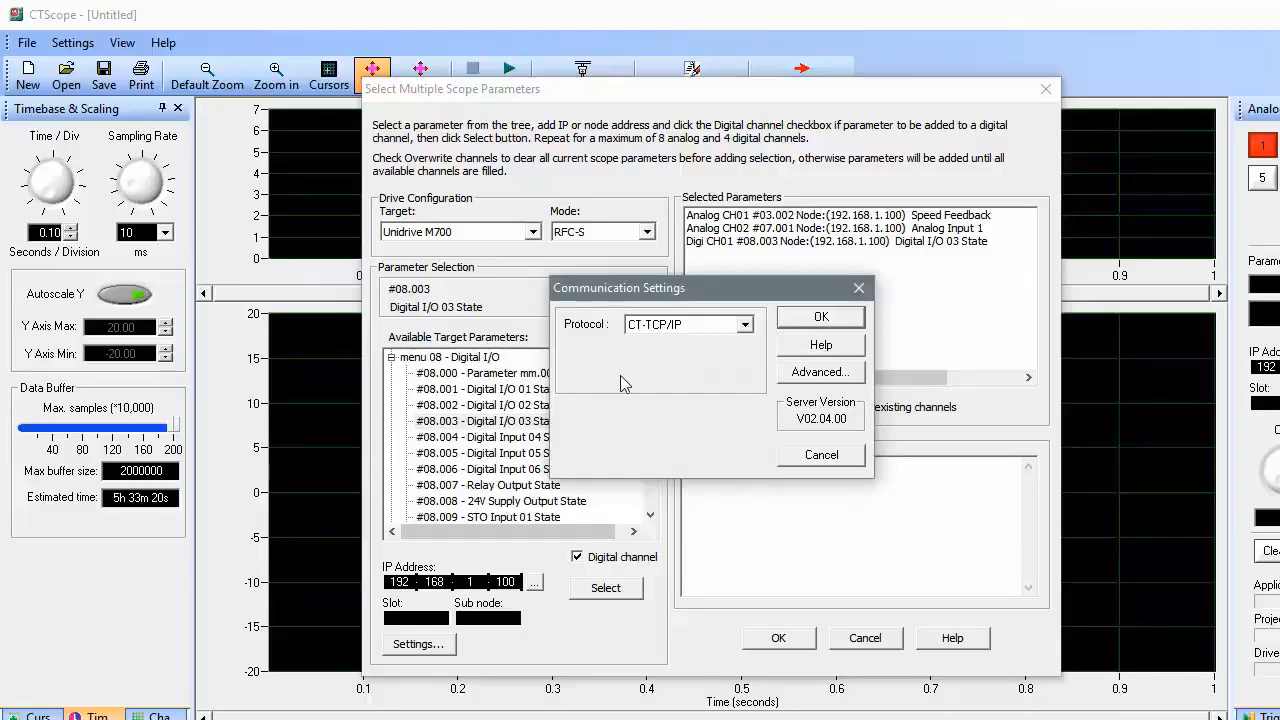
pyautogui.click(745, 325)
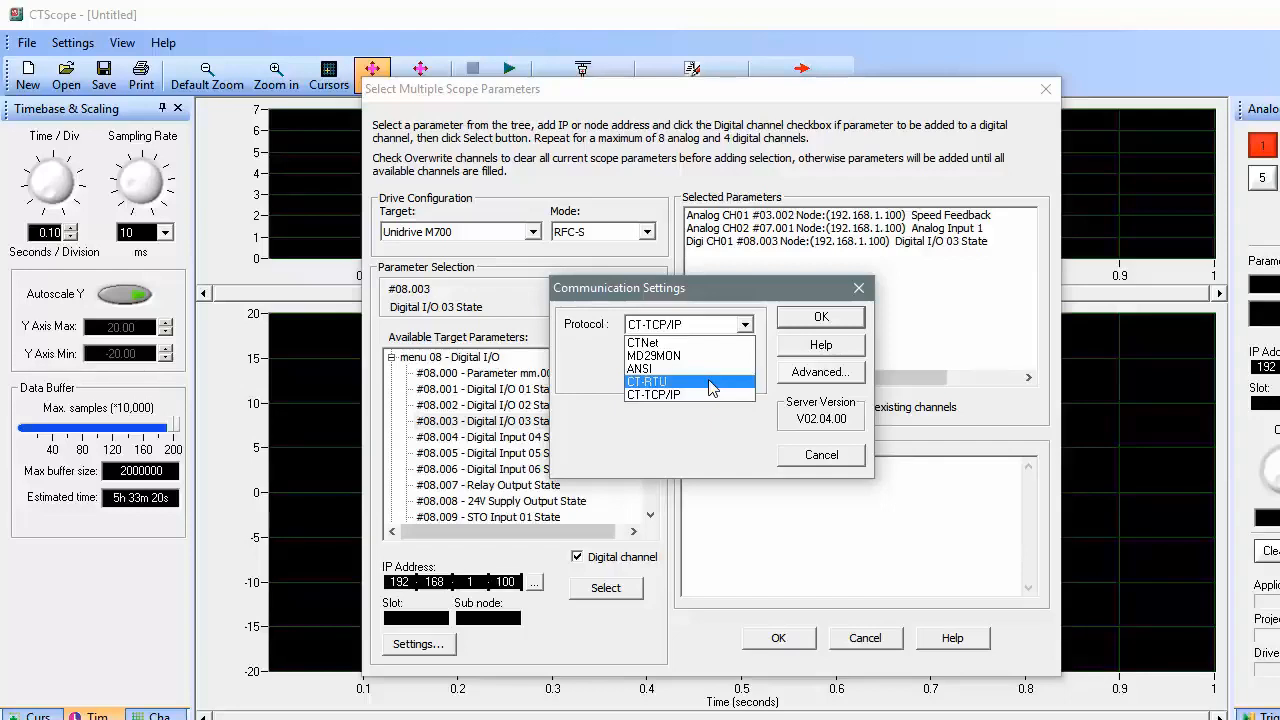
pyautogui.click(711, 385)
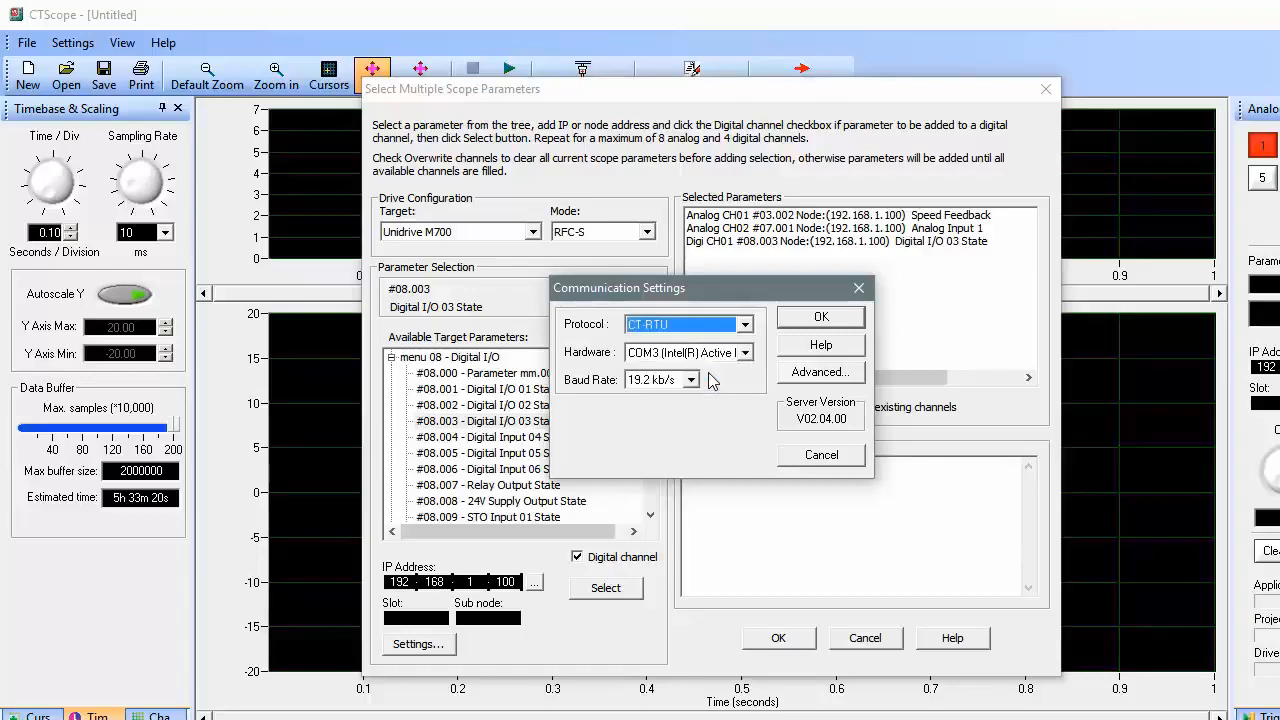
pyautogui.click(745, 353)
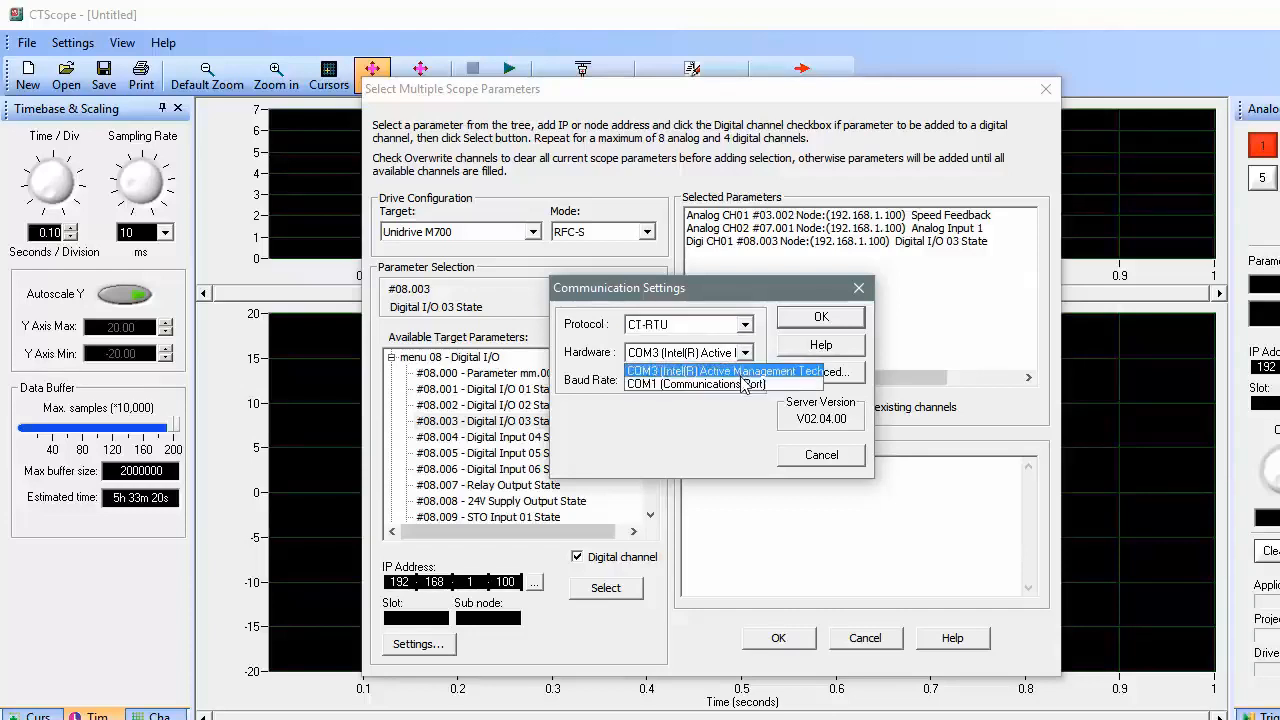
pyautogui.click(723, 419)
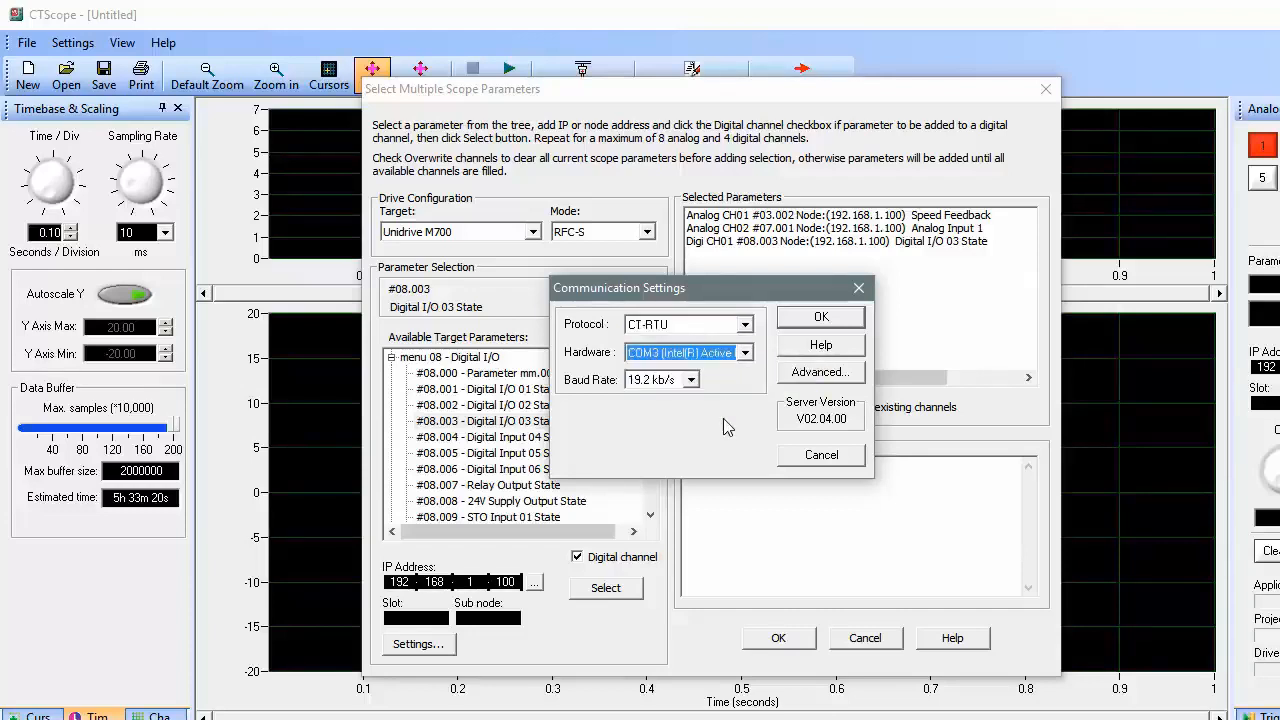
pyautogui.click(692, 381)
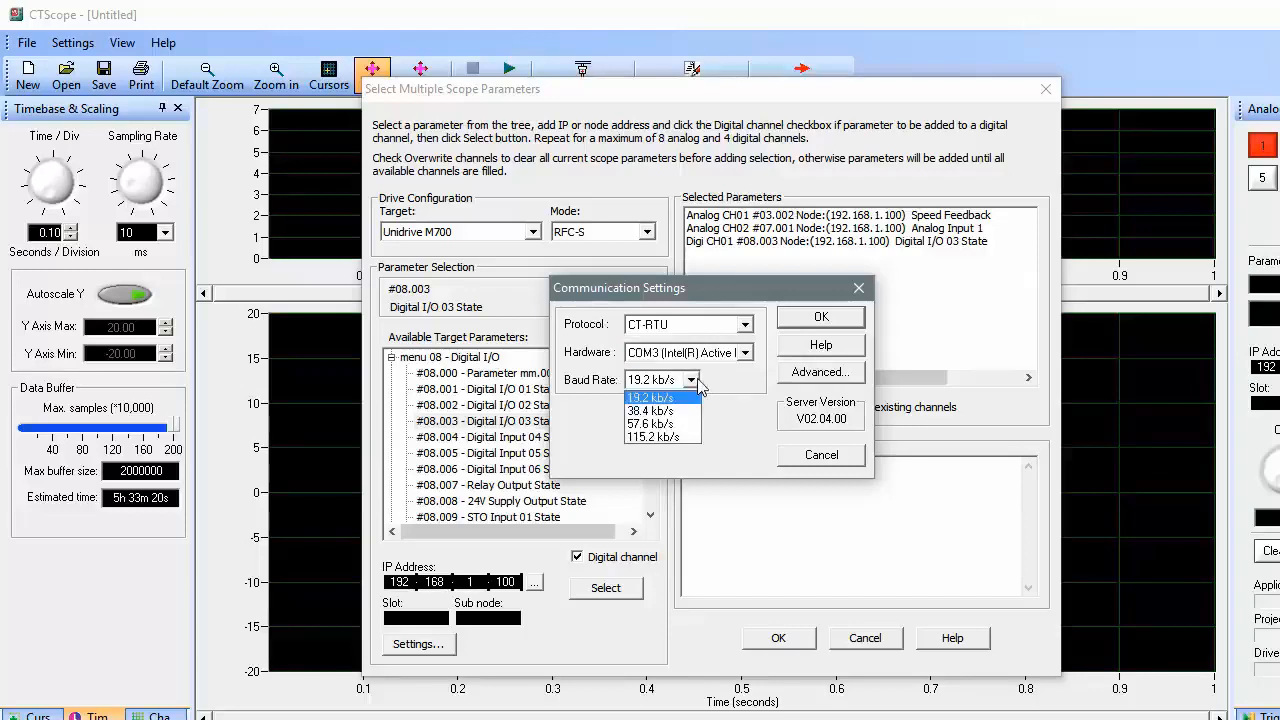
pyautogui.click(698, 381)
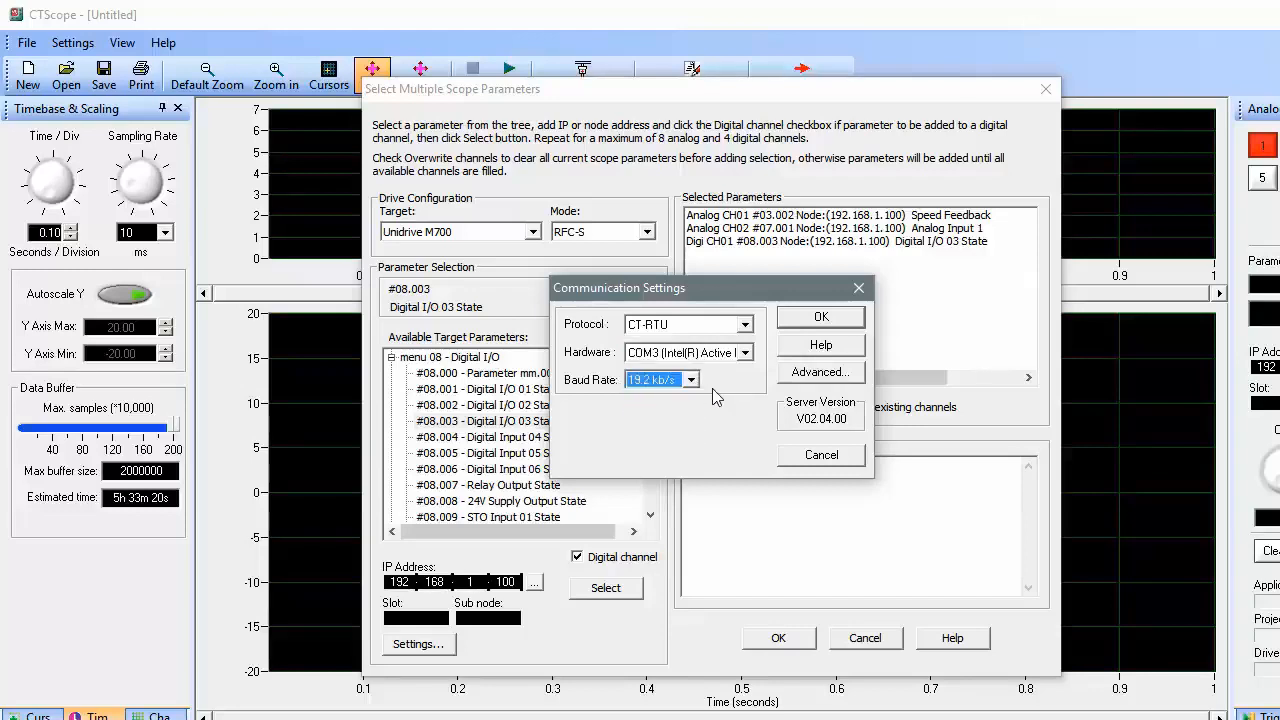
# Switch the protocol back to CT-TCP/IP and confirm the communication settings
pyautogui.click(745, 326)
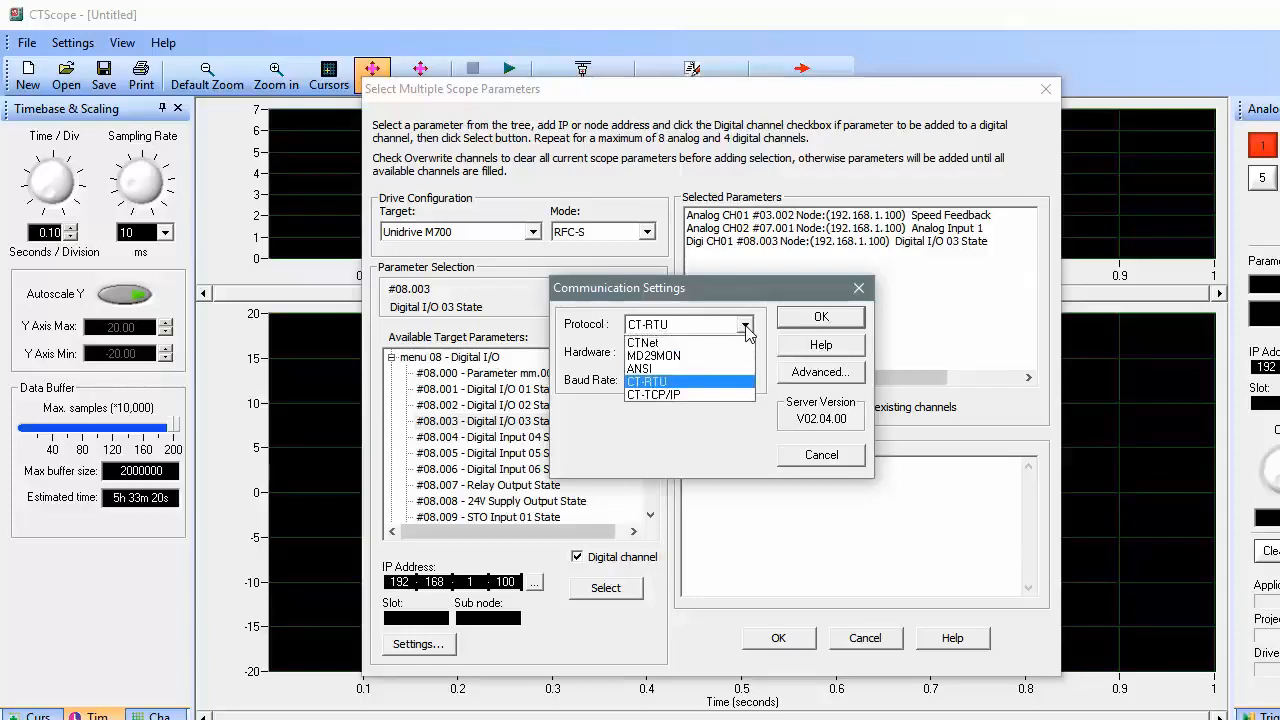
pyautogui.click(702, 396)
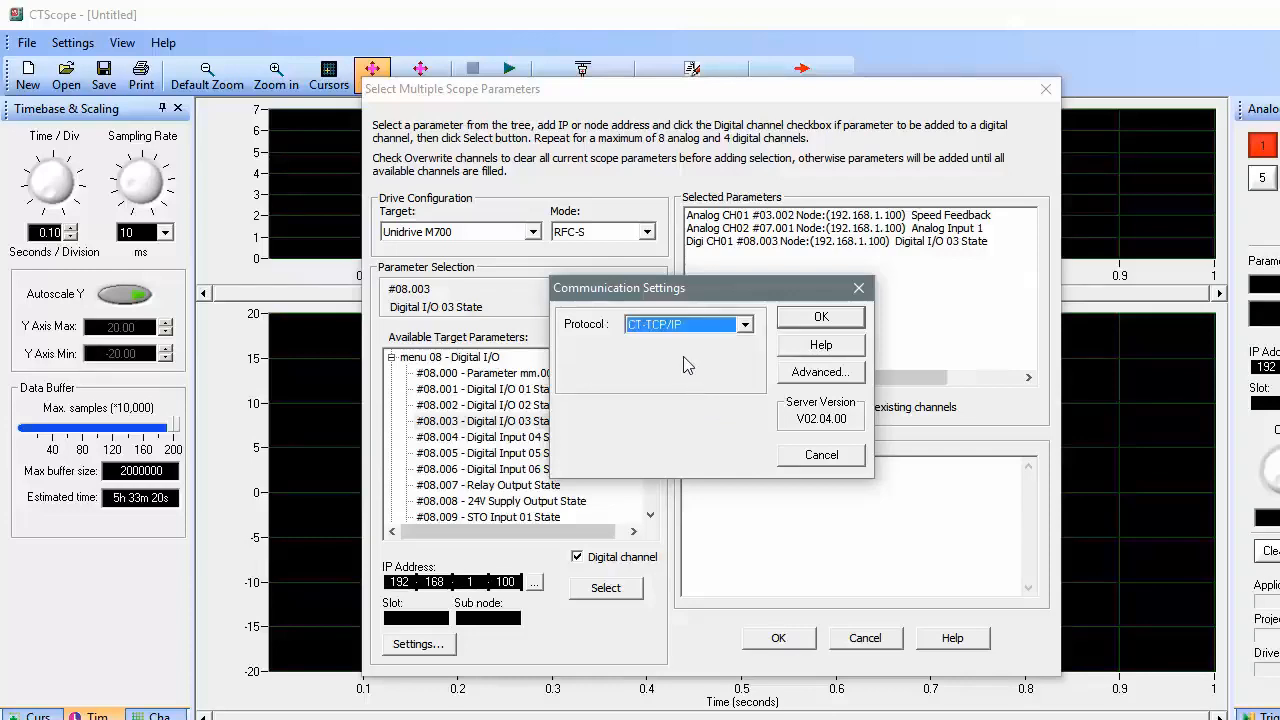
pyautogui.click(819, 318)
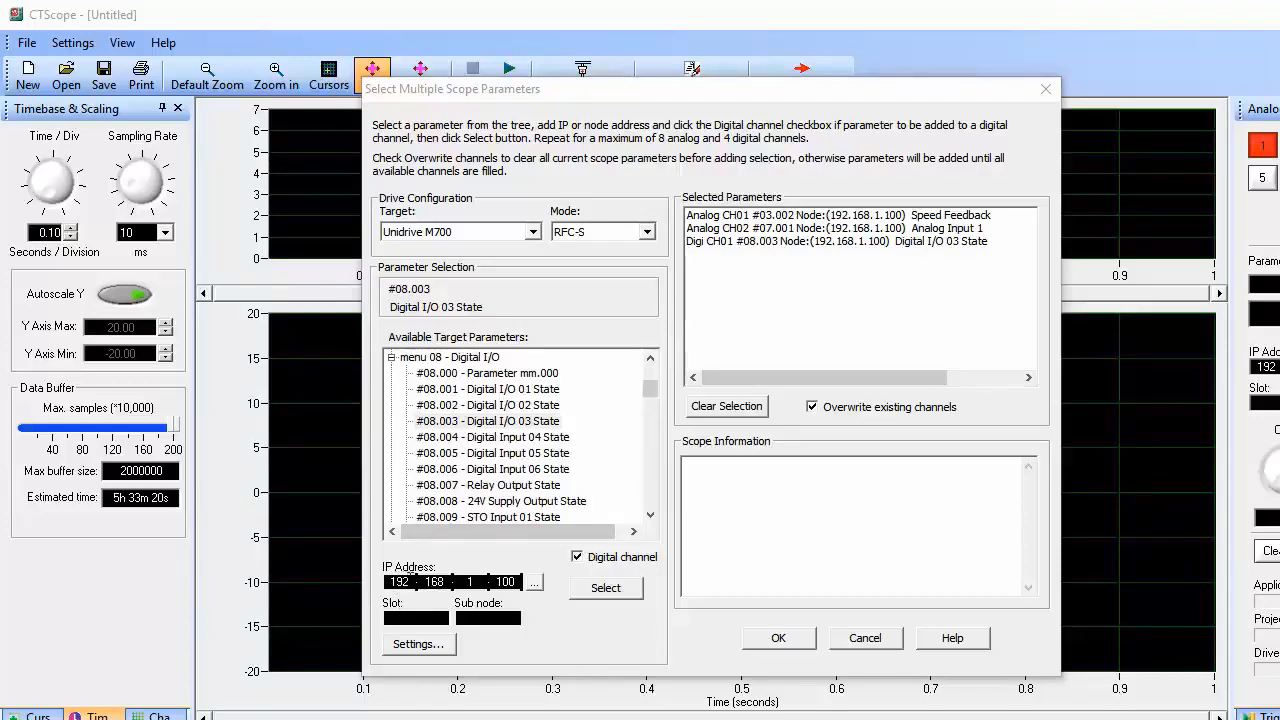
# Review the Advanced TCP Settings unchanged, then confirm the three chosen channels
pyautogui.click(535, 583)
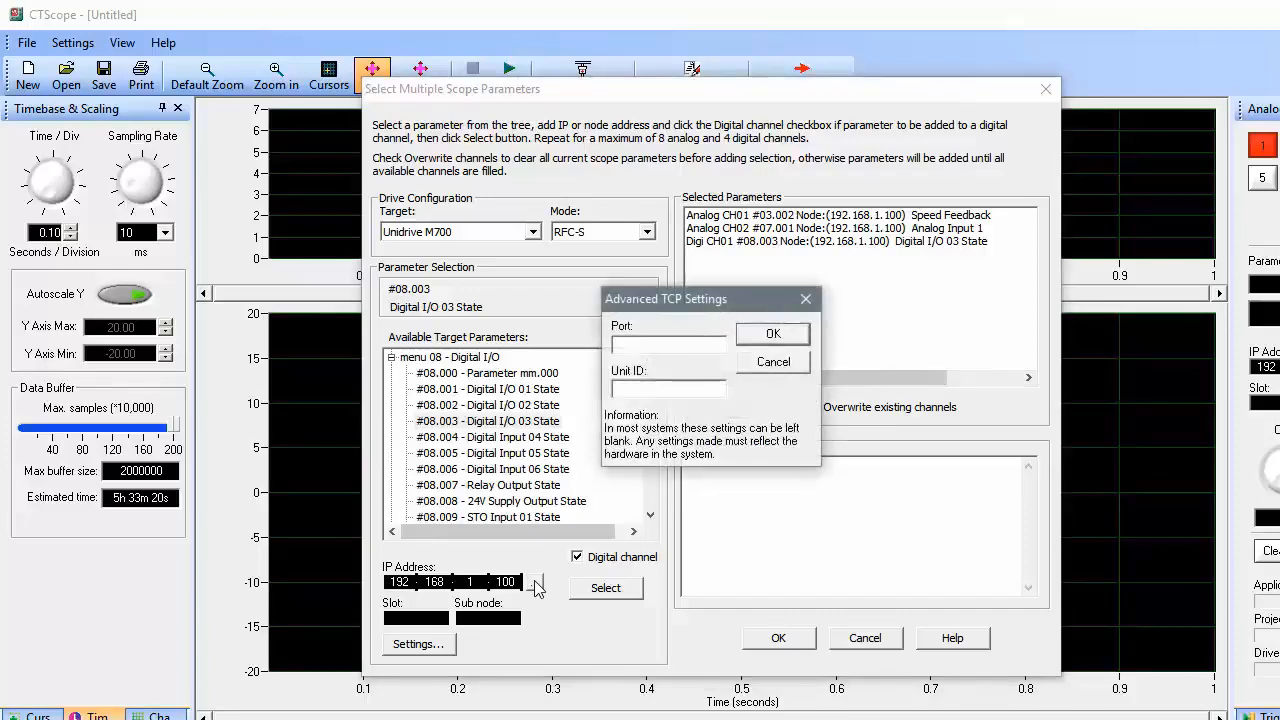
pyautogui.click(745, 365)
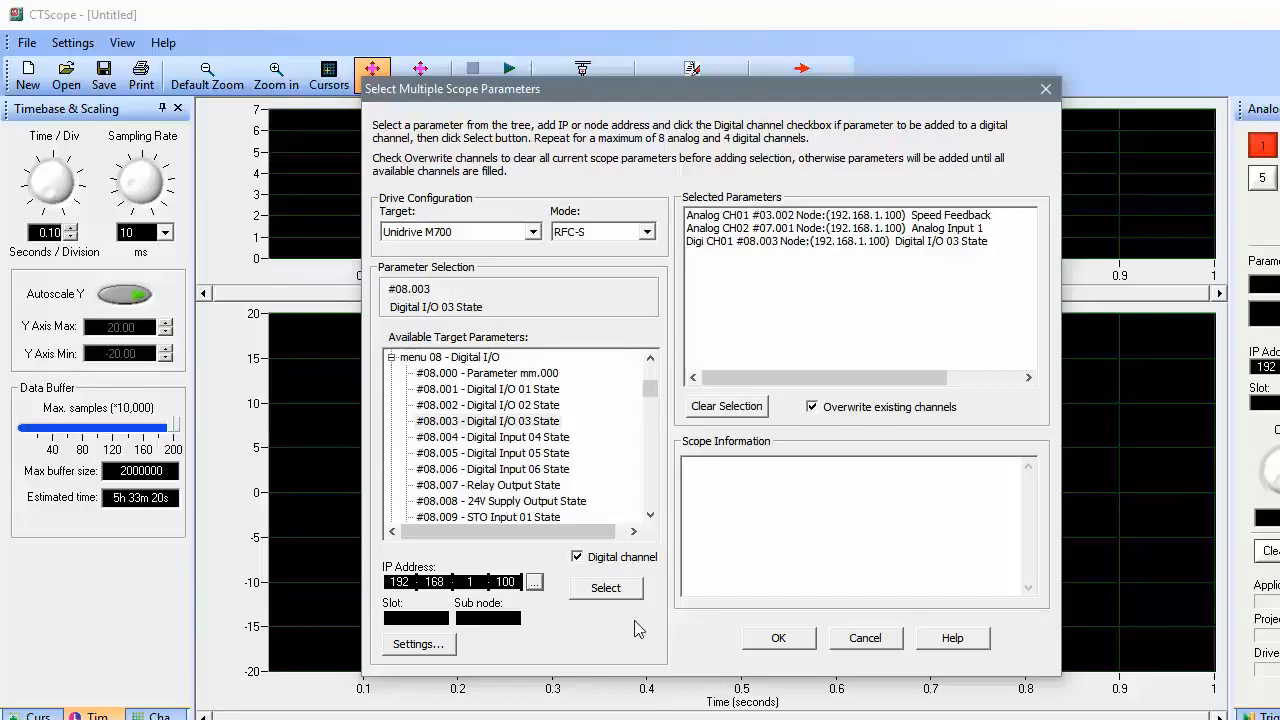
pyautogui.click(776, 638)
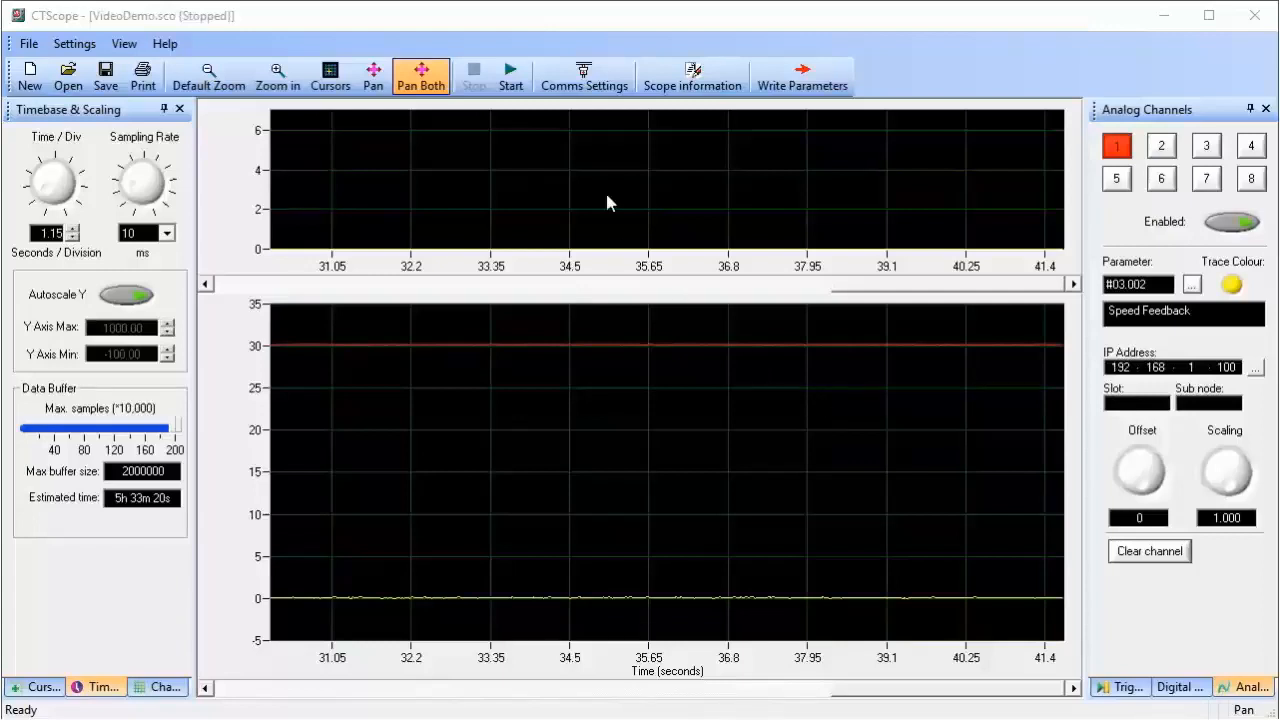
# Start the capture and widen the timebase to 1.30 s/div with the Time/Div knob
pyautogui.click(511, 76)
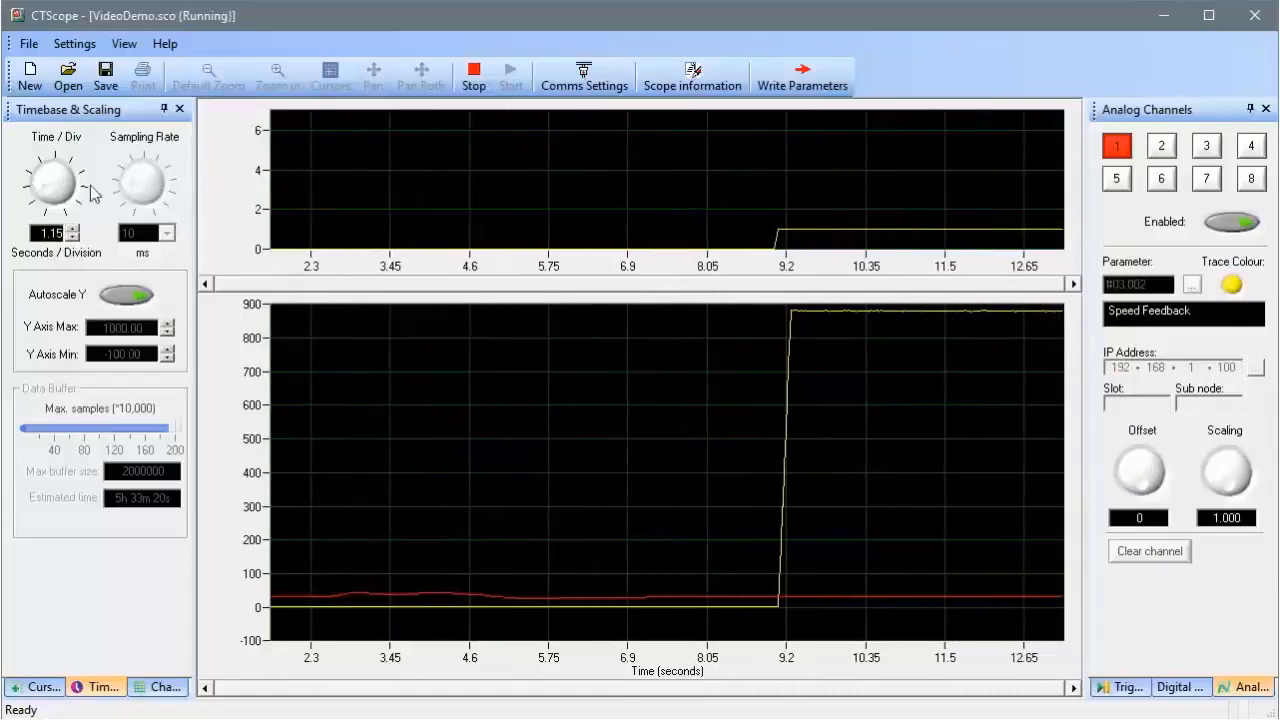
pyautogui.moveTo(40, 190); pyautogui.dragTo(45, 195)
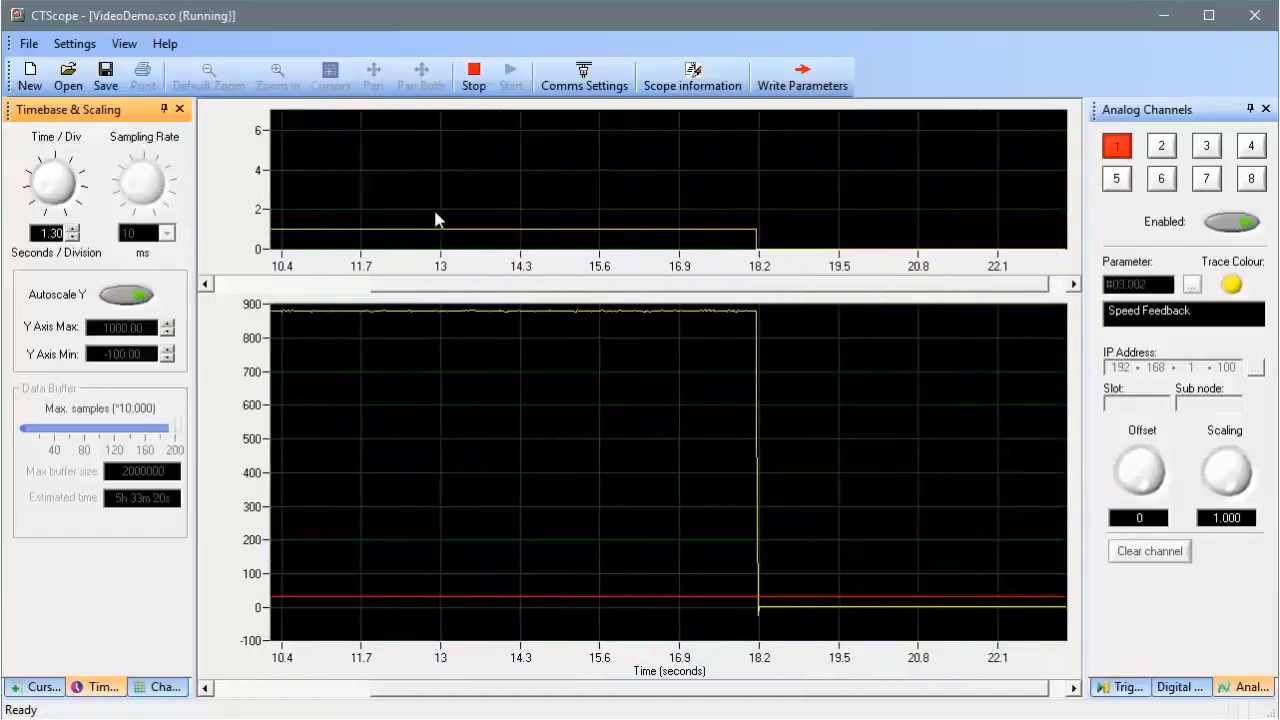
# Stop the capture, toggle Autoscale Y off and back on, and adjust the sample buffer
pyautogui.click(475, 78)
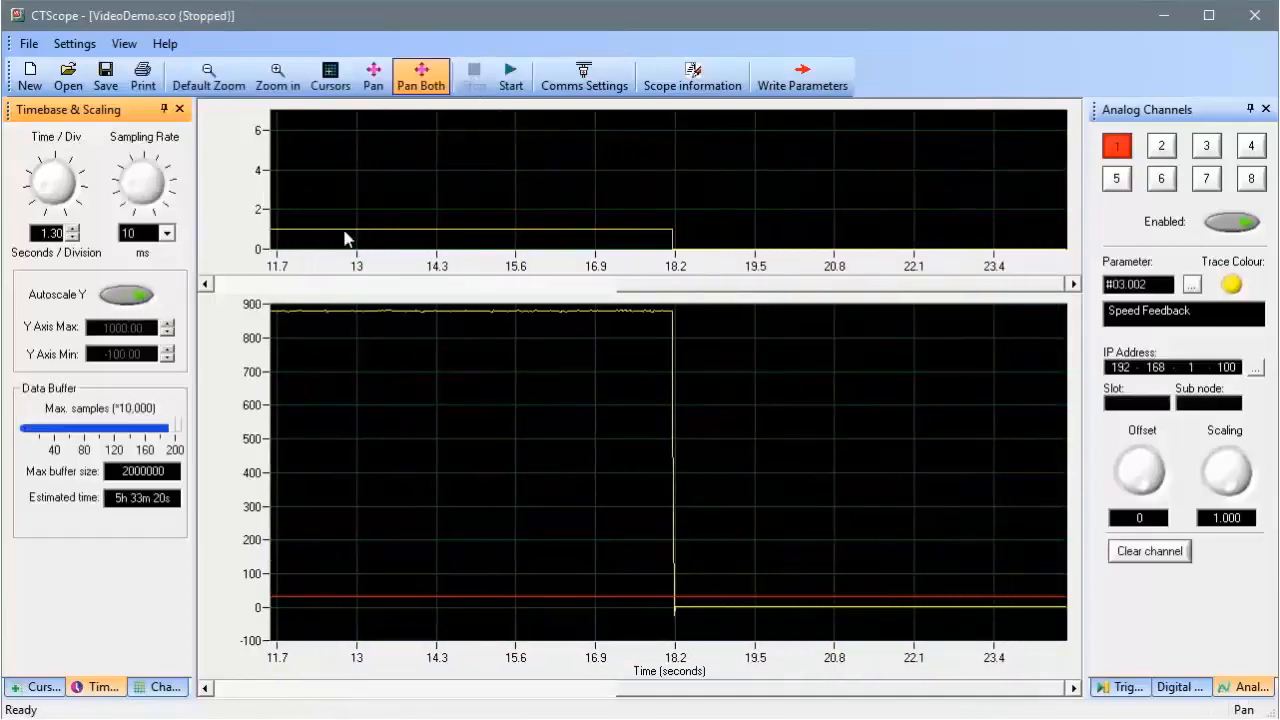
pyautogui.click(136, 299)
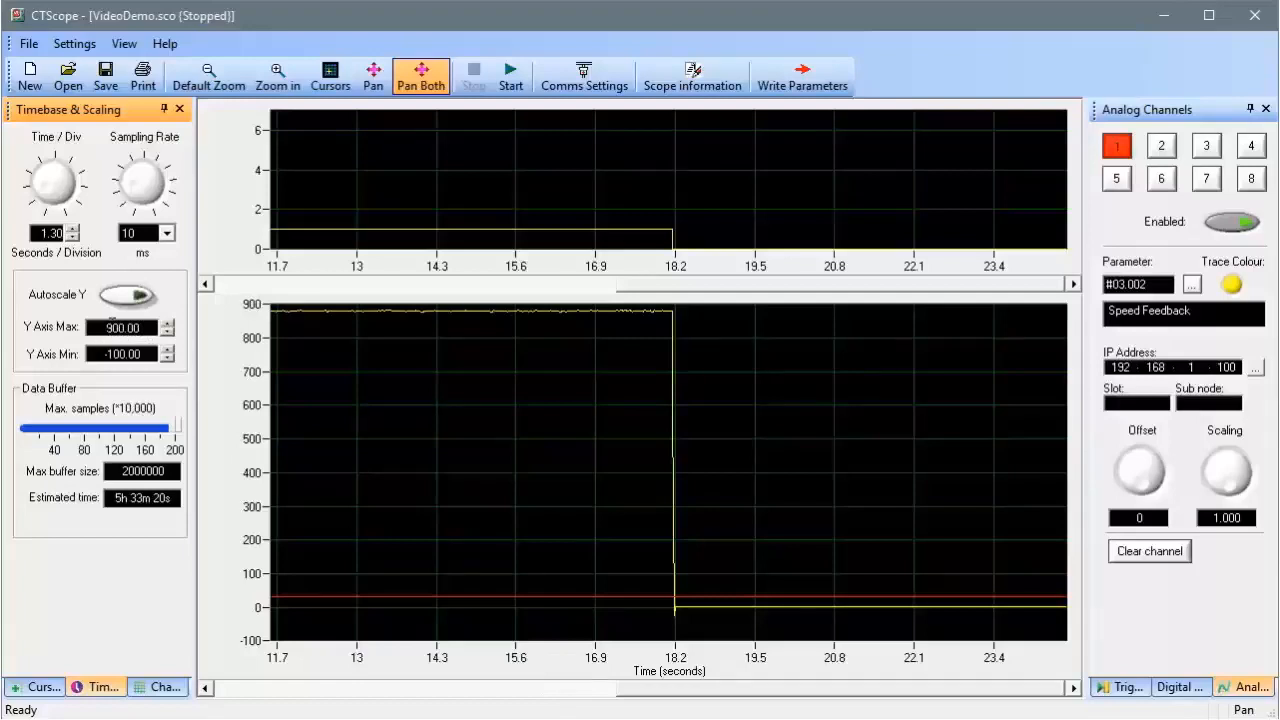
pyautogui.click(137, 295)
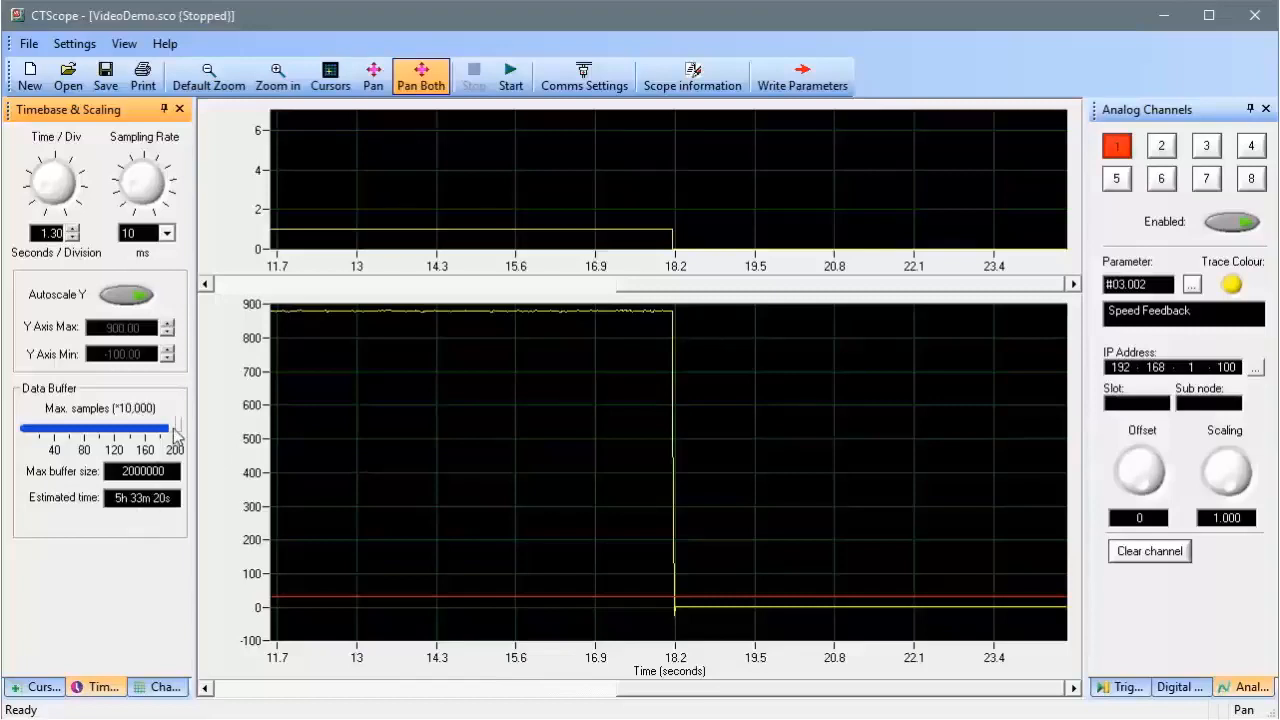
pyautogui.moveTo(177, 427)
pyautogui.mouseDown()
pyautogui.moveTo(163, 432)
pyautogui.moveTo(180, 429)
pyautogui.mouseUp()
# Leave the Stop Trigger Source at None Selected and show the digital channel settings
pyautogui.click(1130, 690)
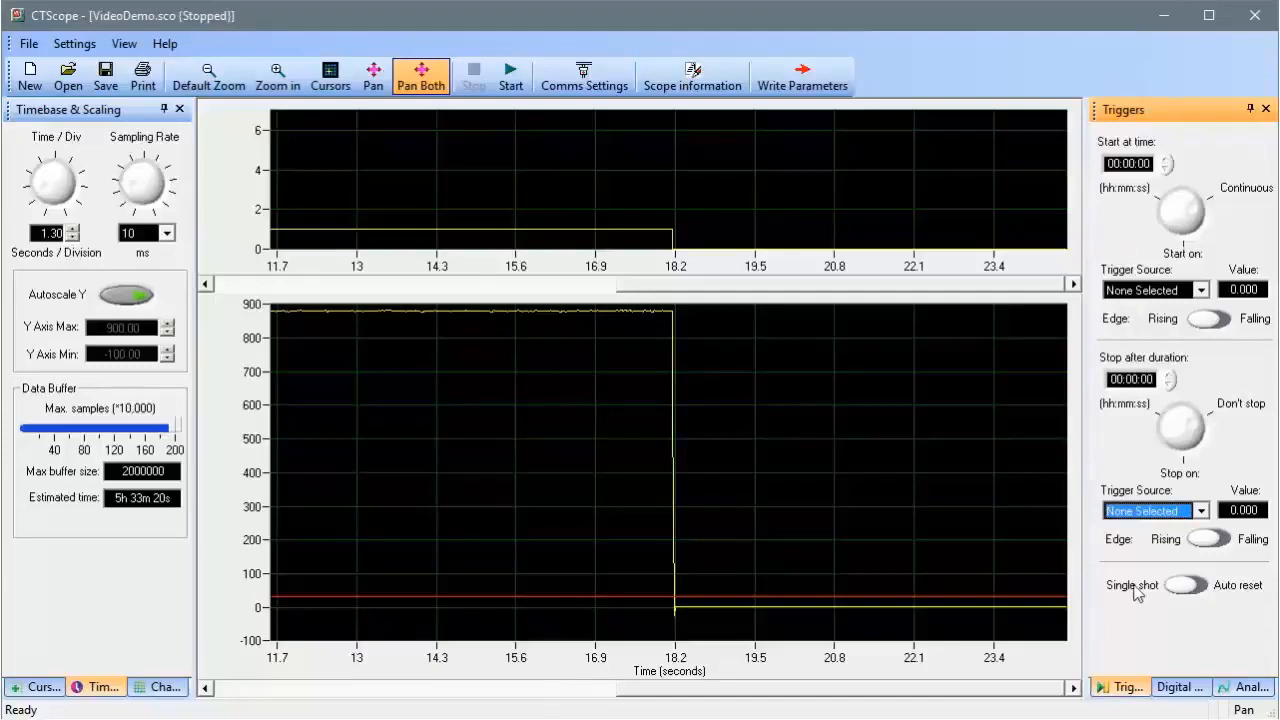
pyautogui.click(1201, 511)
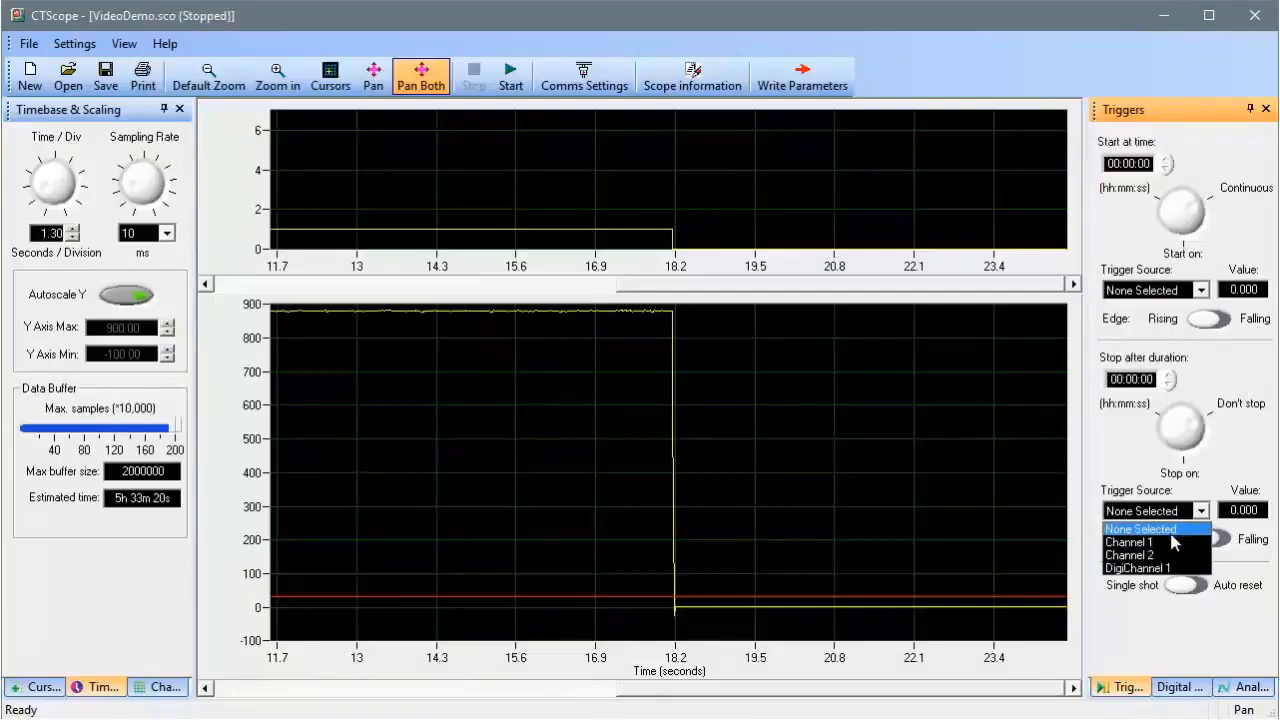
pyautogui.click(1132, 478)
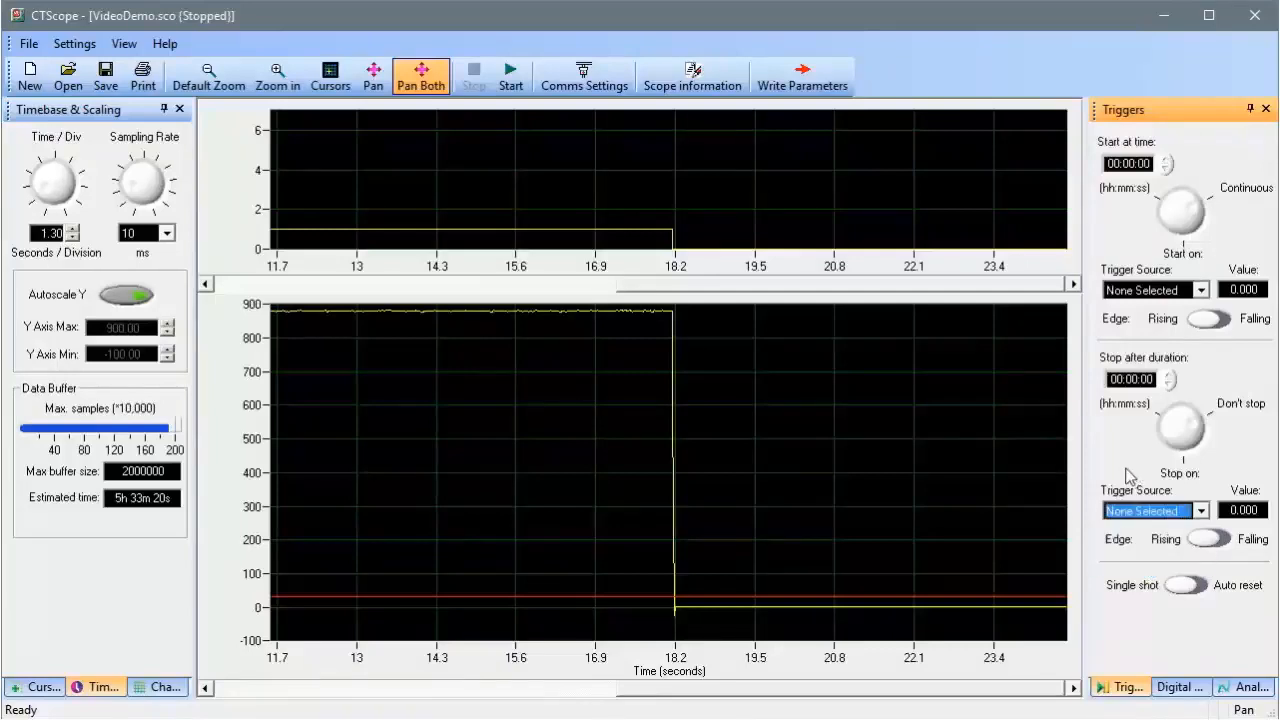
pyautogui.click(1180, 687)
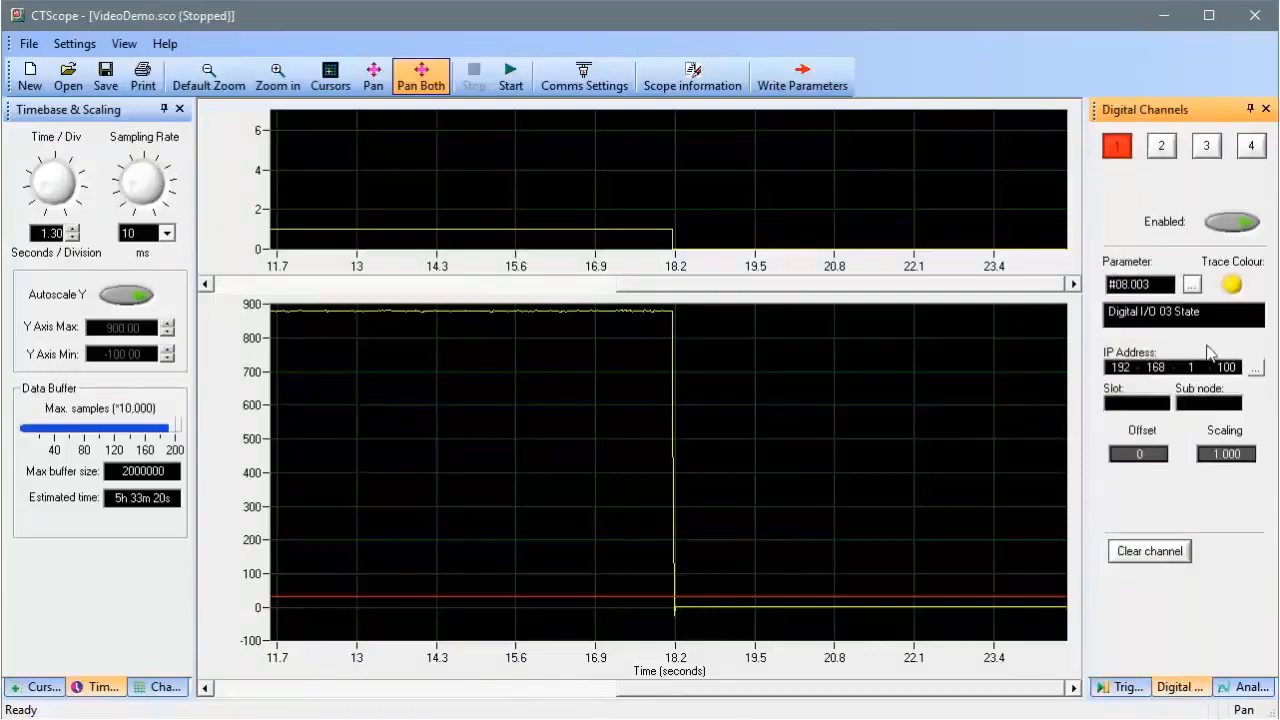
# Set digital channel 1's trace colour to dark blue
pyautogui.click(1231, 285)
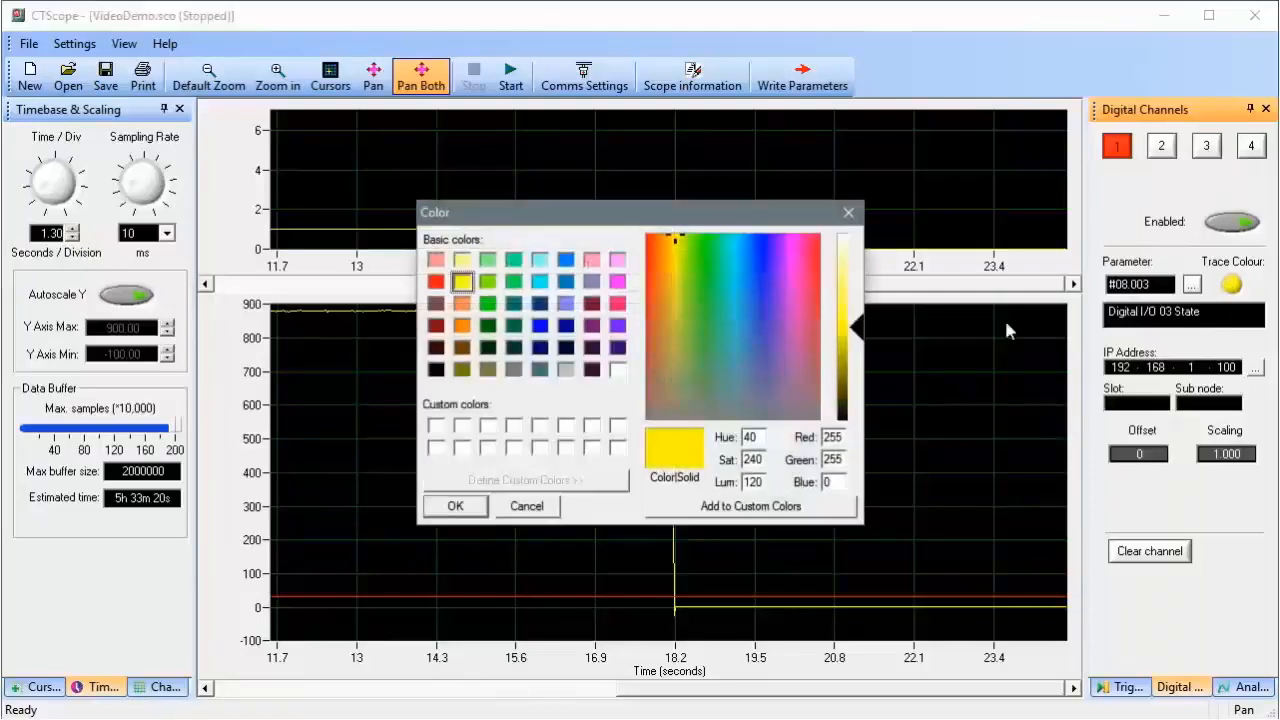
pyautogui.click(539, 325)
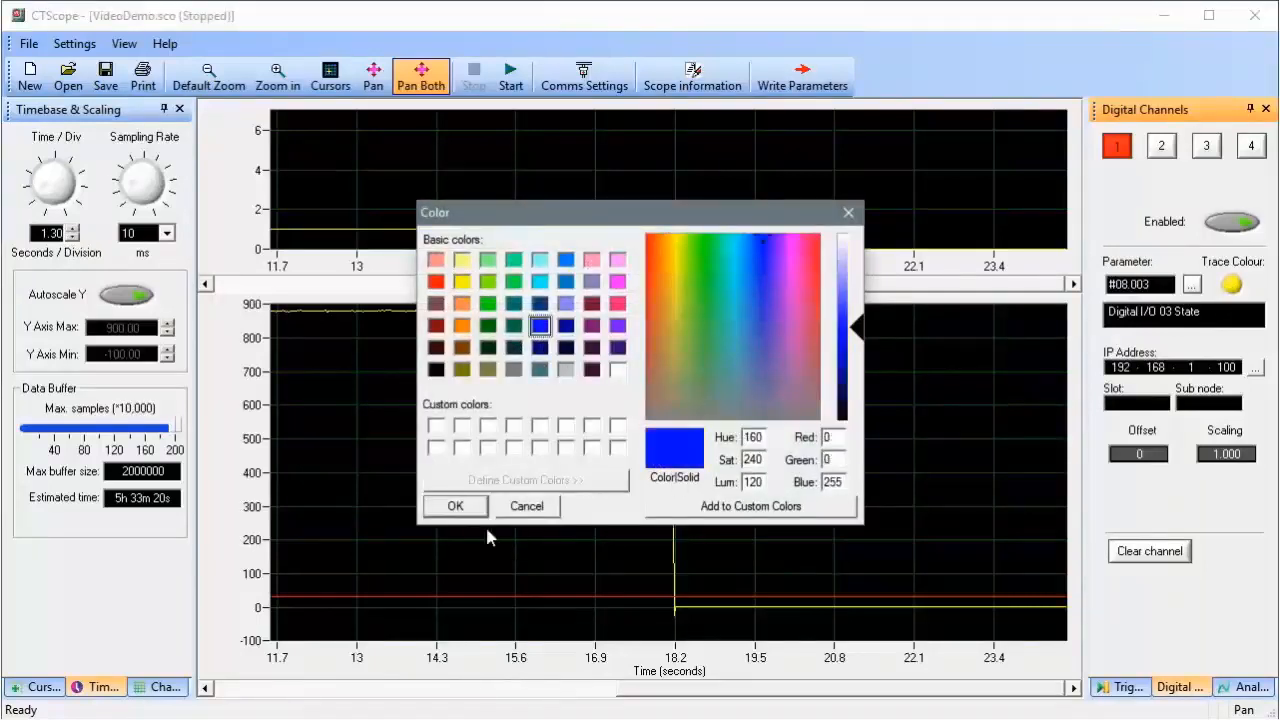
pyautogui.click(455, 506)
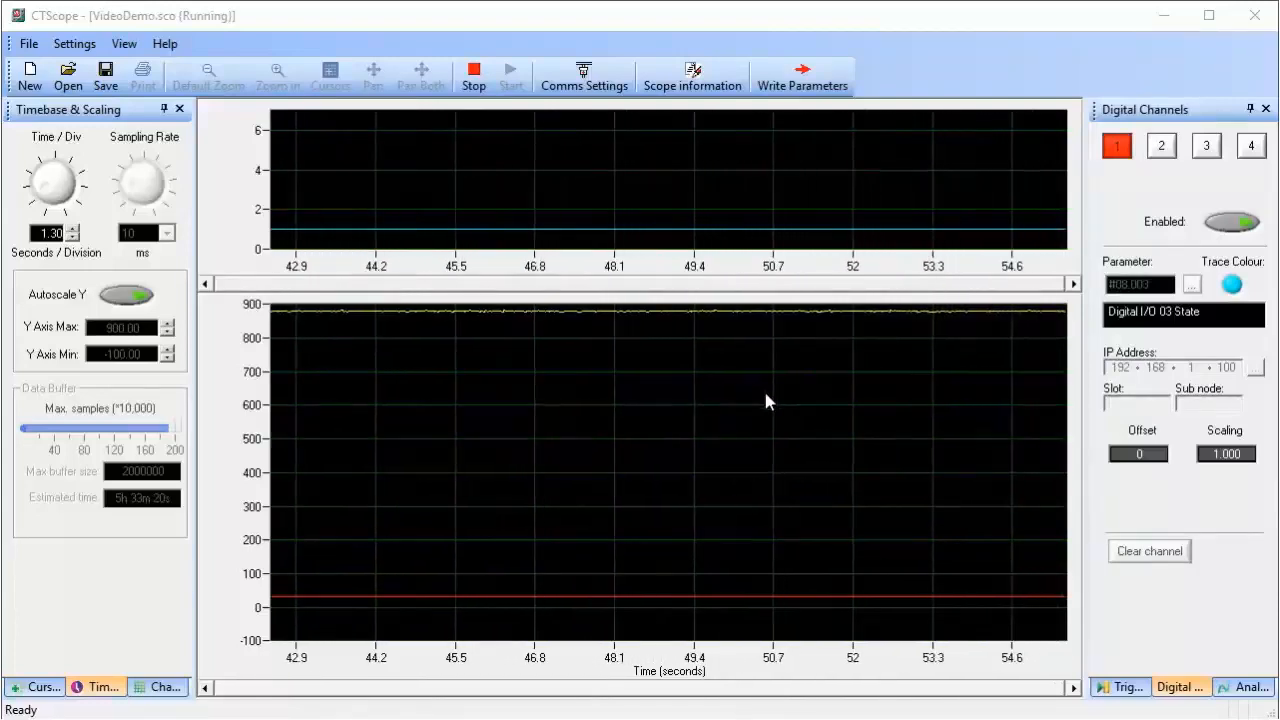
# Stop the capture, box-zoom then reset the lower plot, and show cursors reading 1.040 s, 50.000
pyautogui.click(474, 75)
pyautogui.moveTo(476, 187)
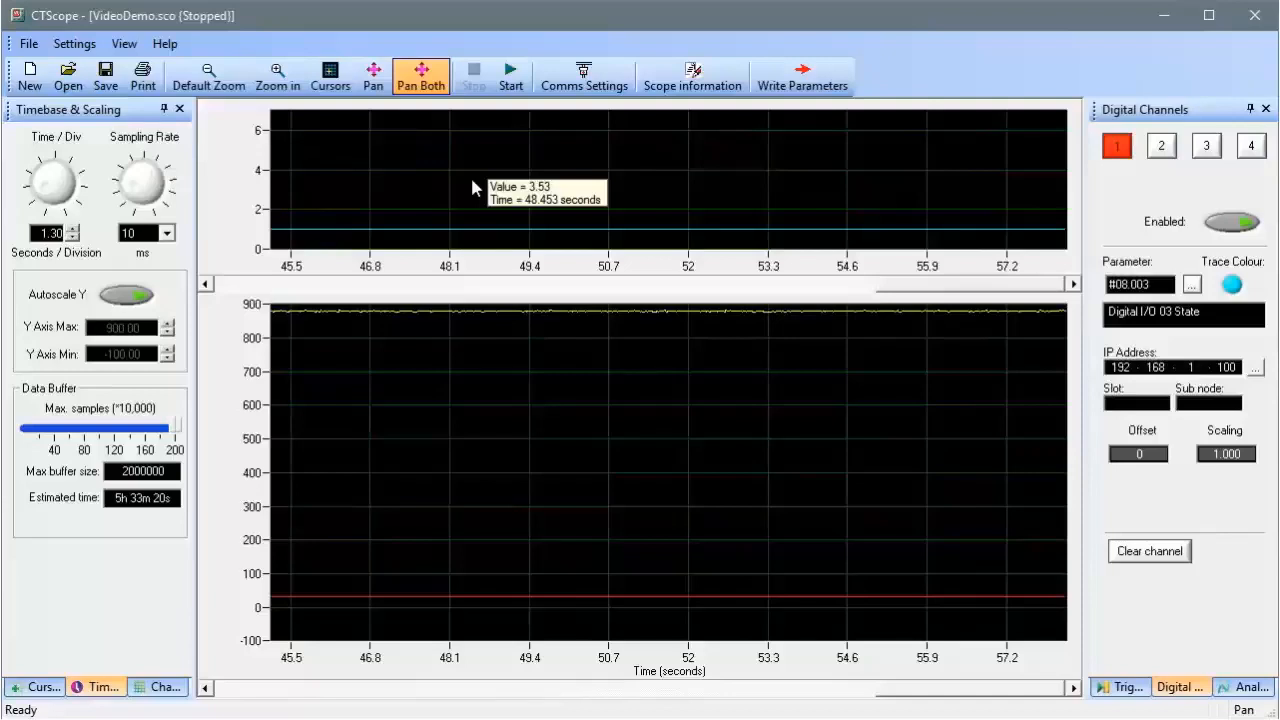
pyautogui.click(278, 75)
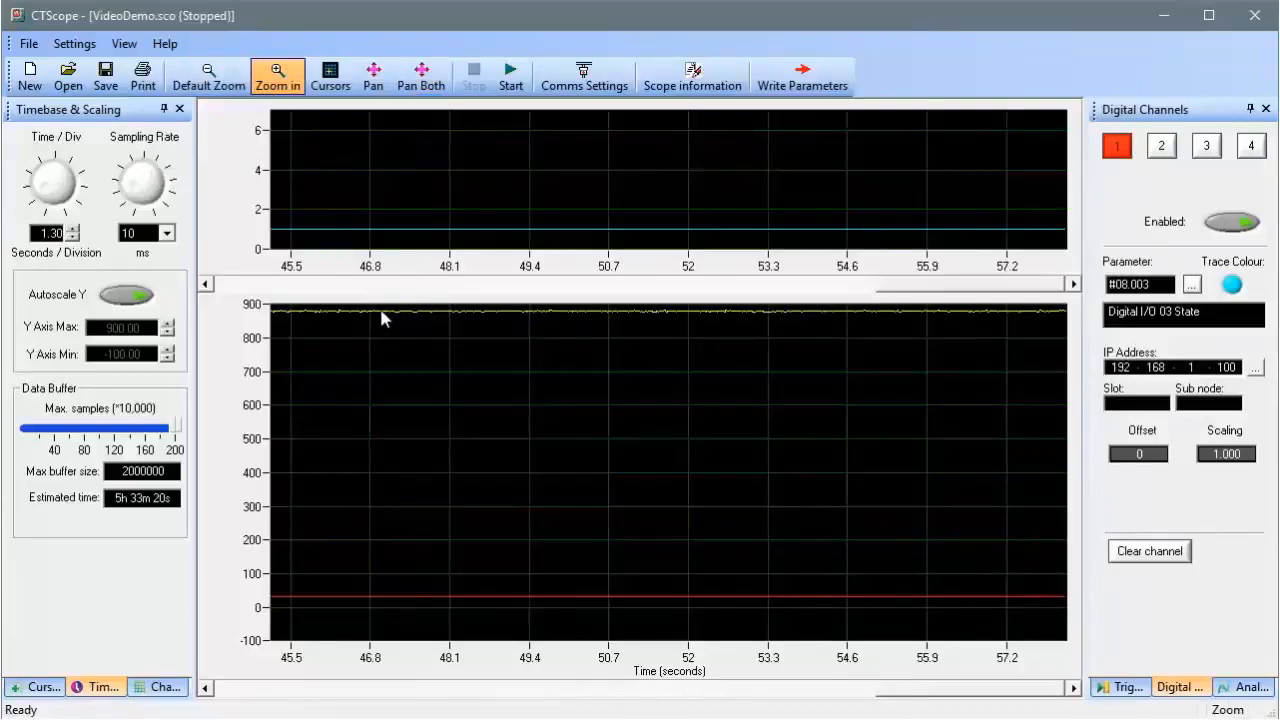
pyautogui.moveTo(418, 360); pyautogui.dragTo(449, 393)
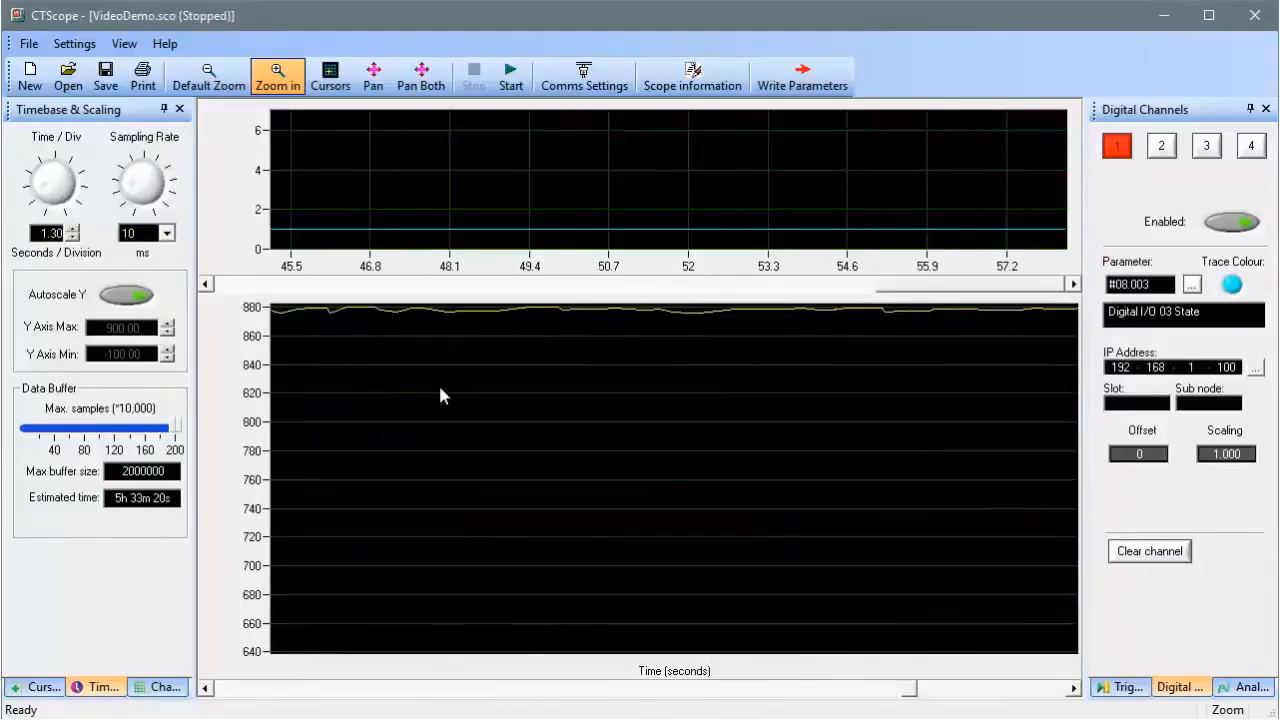
pyautogui.click(208, 75)
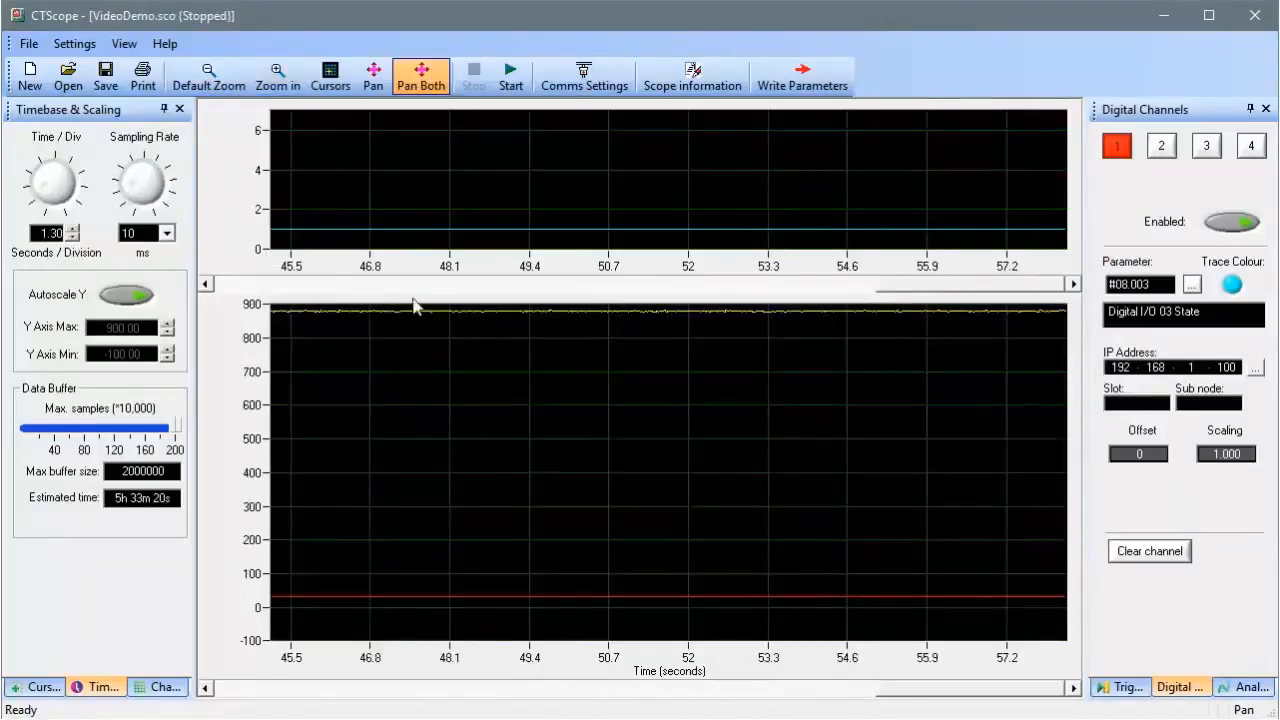
pyautogui.click(330, 77)
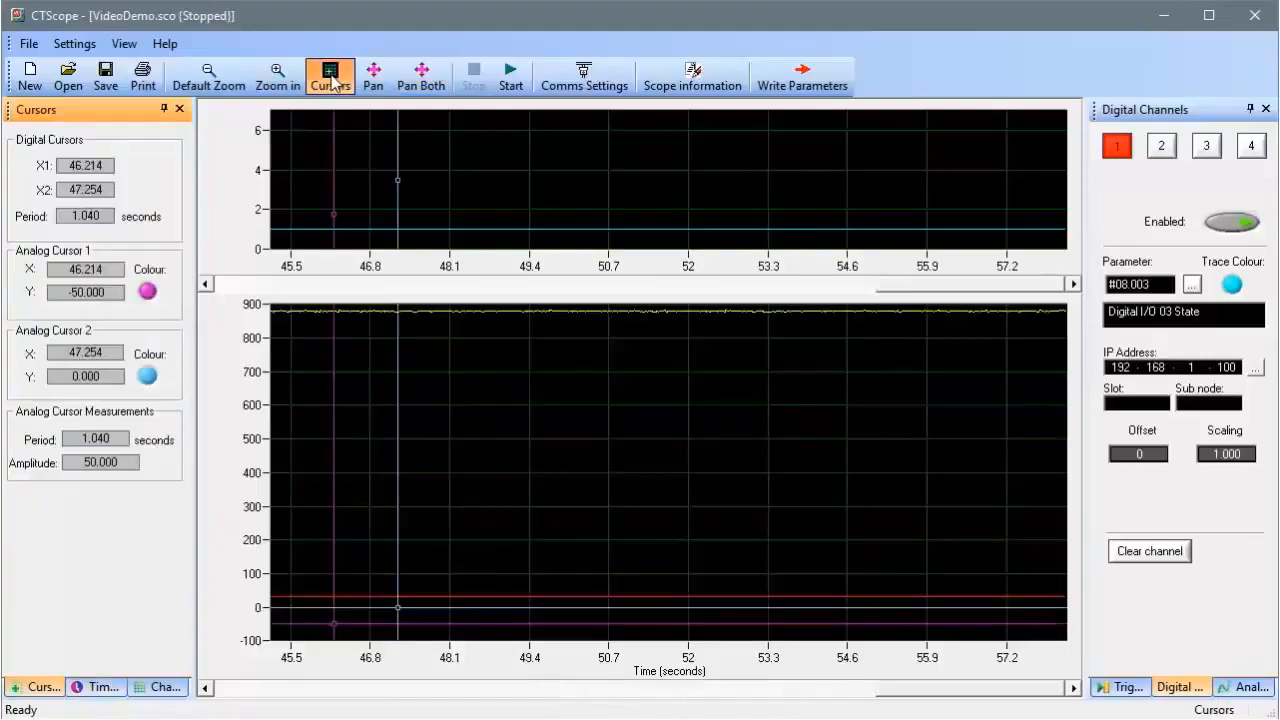
# Move the cursors to 48.028 s and 45.941 s so the period reads 2.088 s
pyautogui.moveTo(398, 375); pyautogui.dragTo(445, 414)
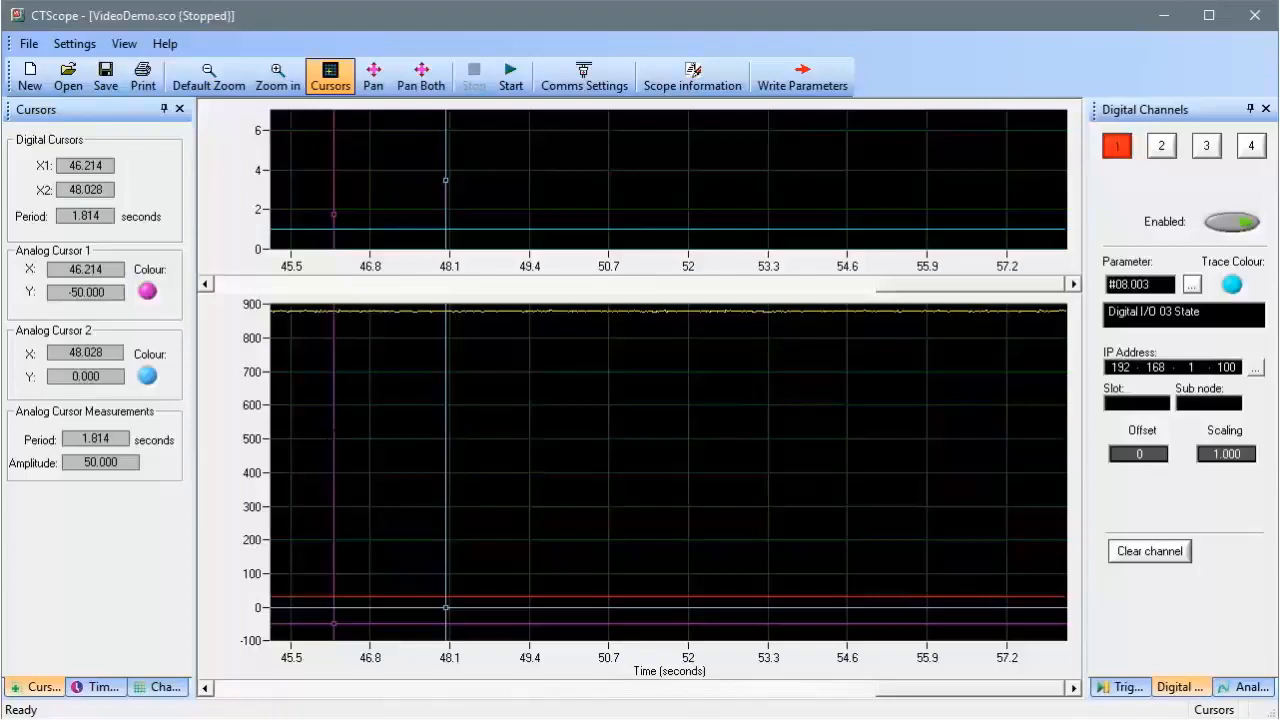
pyautogui.moveTo(334, 425)
pyautogui.mouseDown()
pyautogui.moveTo(383, 425)
pyautogui.moveTo(318, 430)
pyautogui.mouseUp()
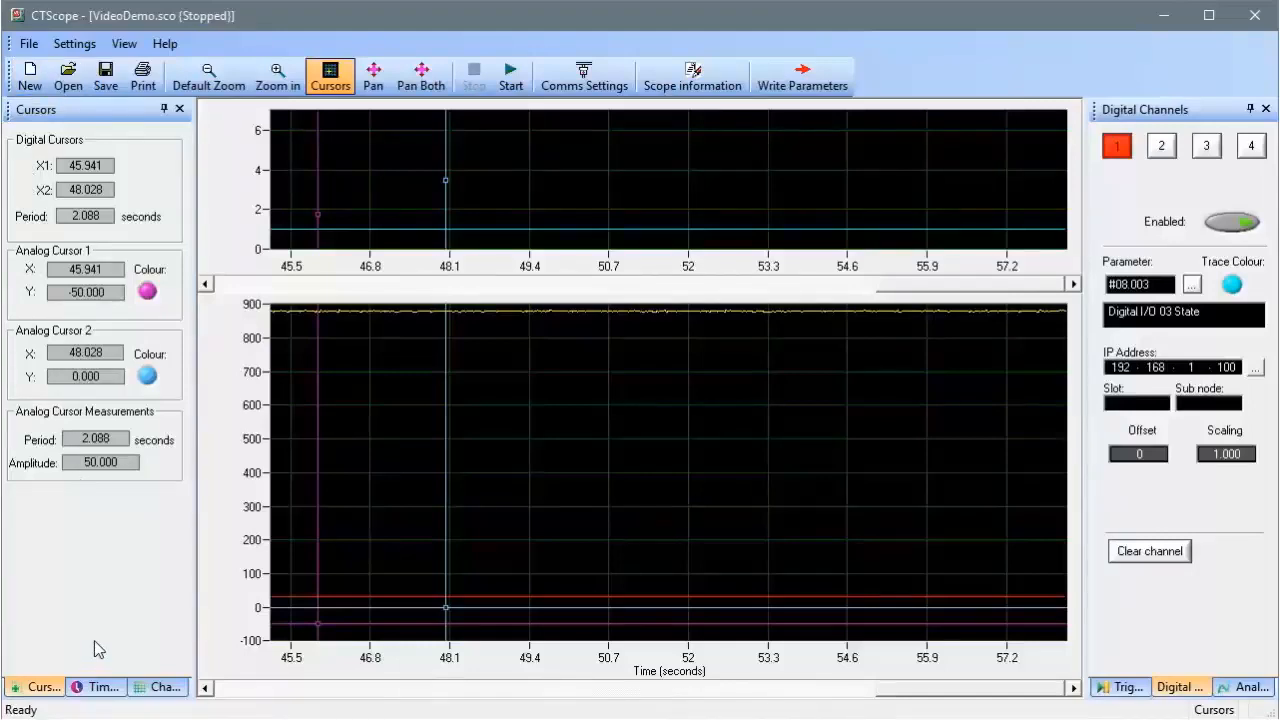
pyautogui.click(30, 44)
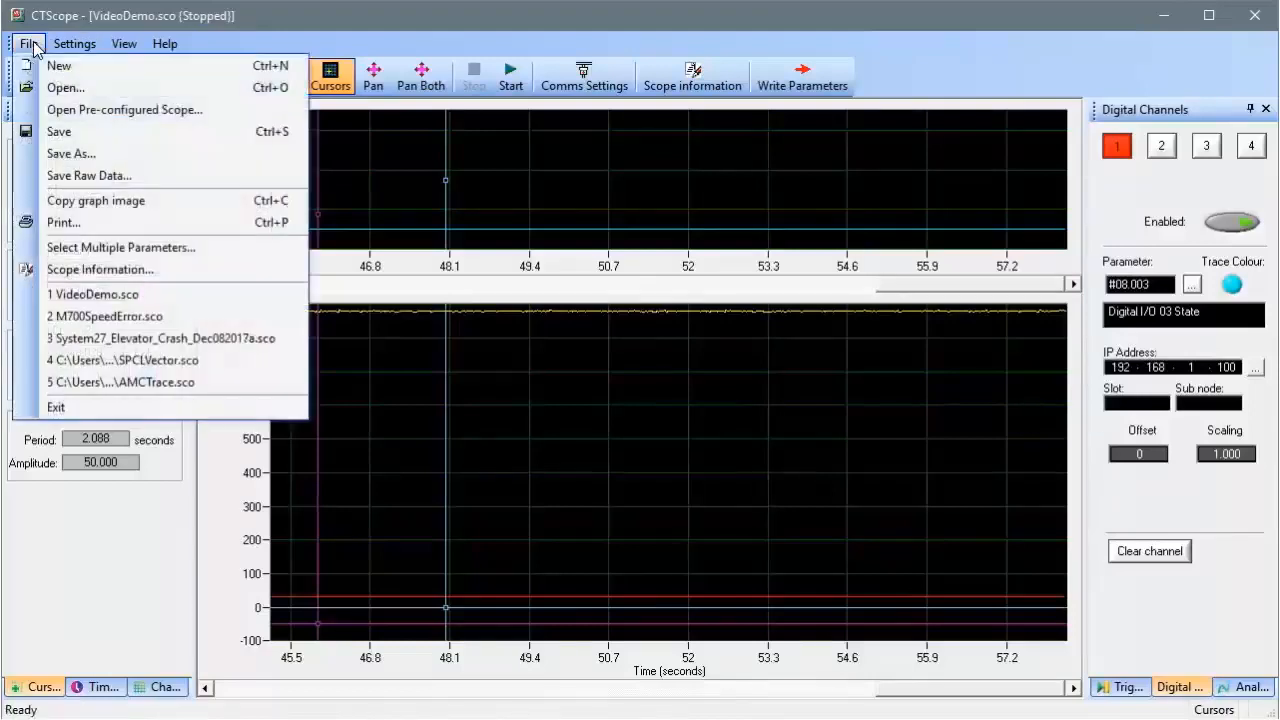
# Cancel a raw data export, then add the note 'Notes.' to the scope information
pyautogui.click(78, 176)
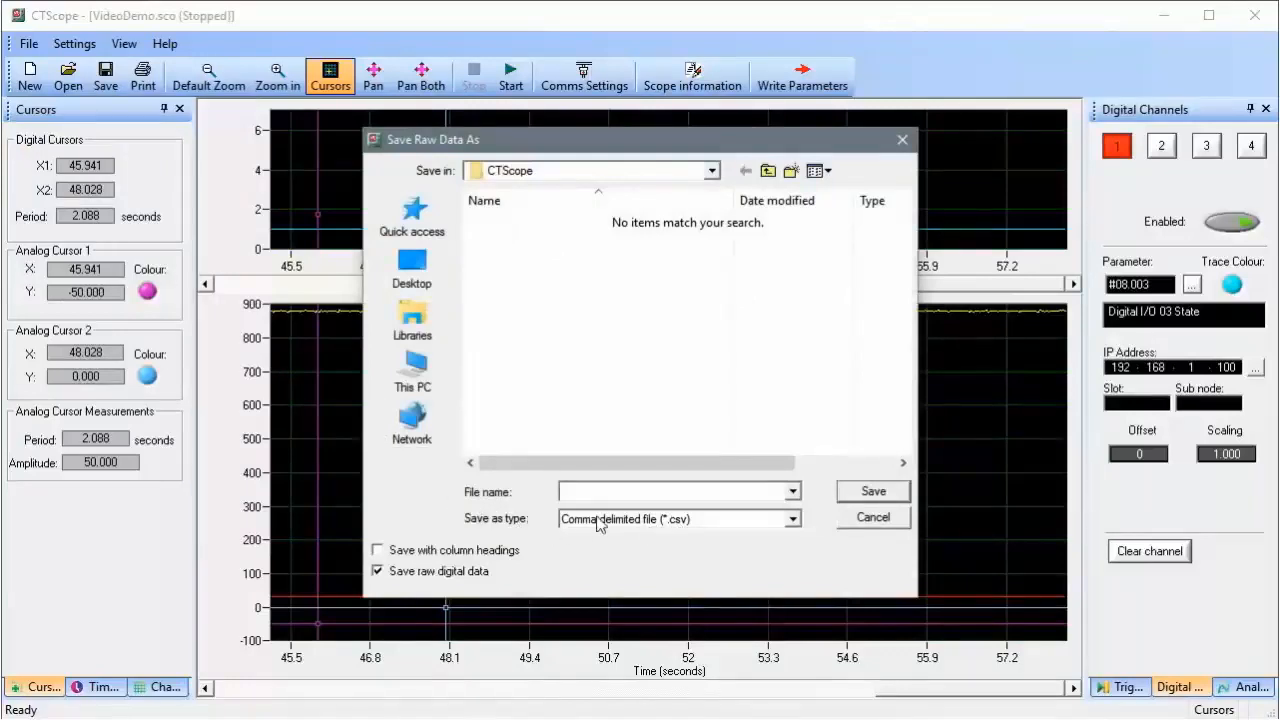
pyautogui.click(873, 517)
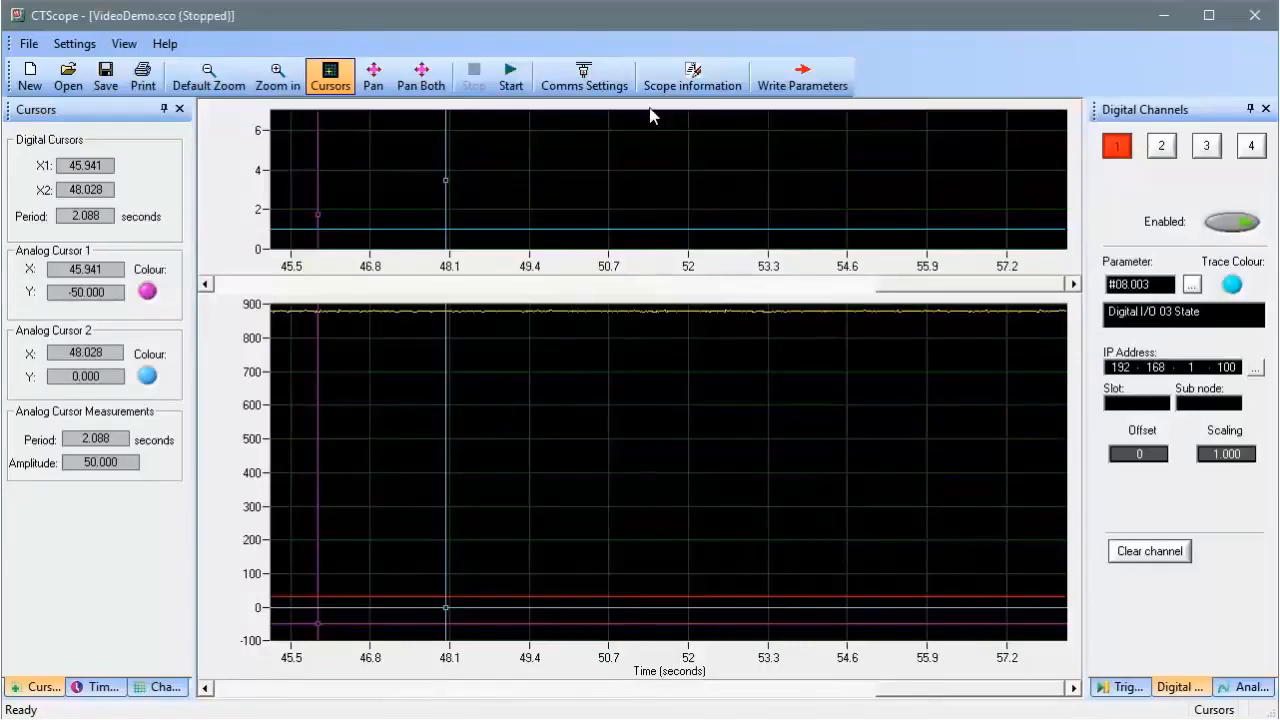
pyautogui.click(673, 70)
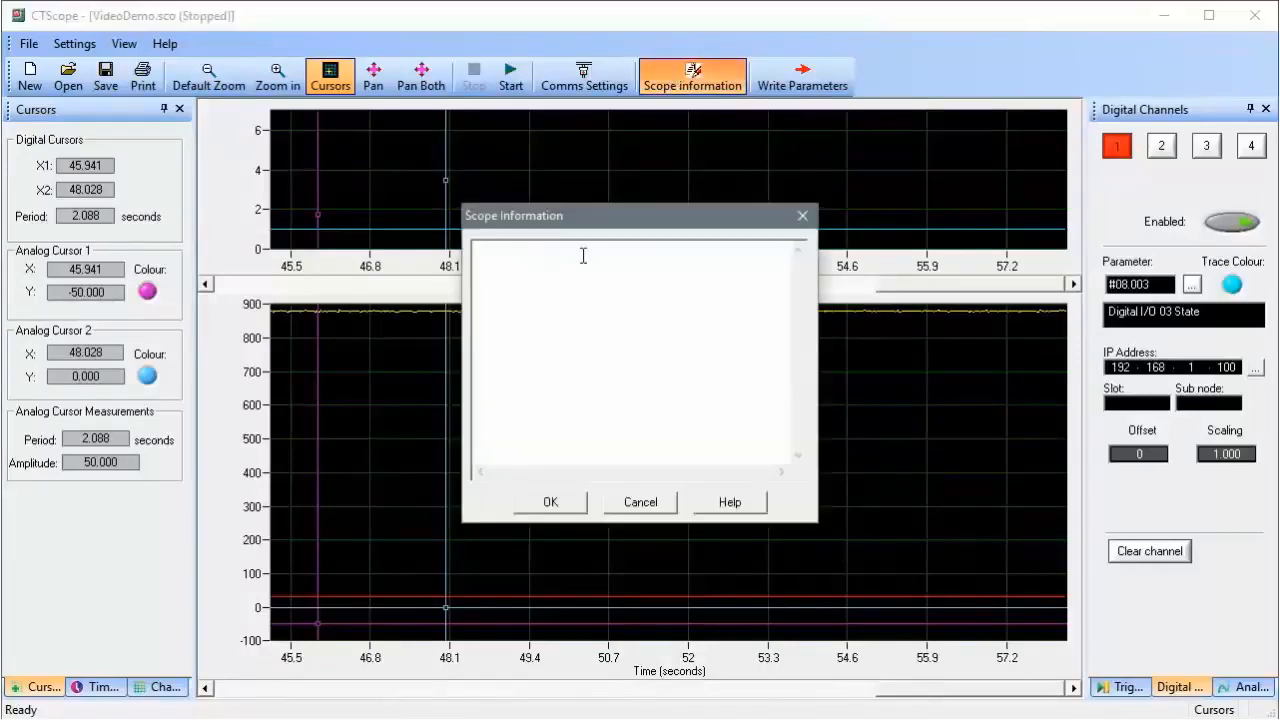
pyautogui.write('Notes...')
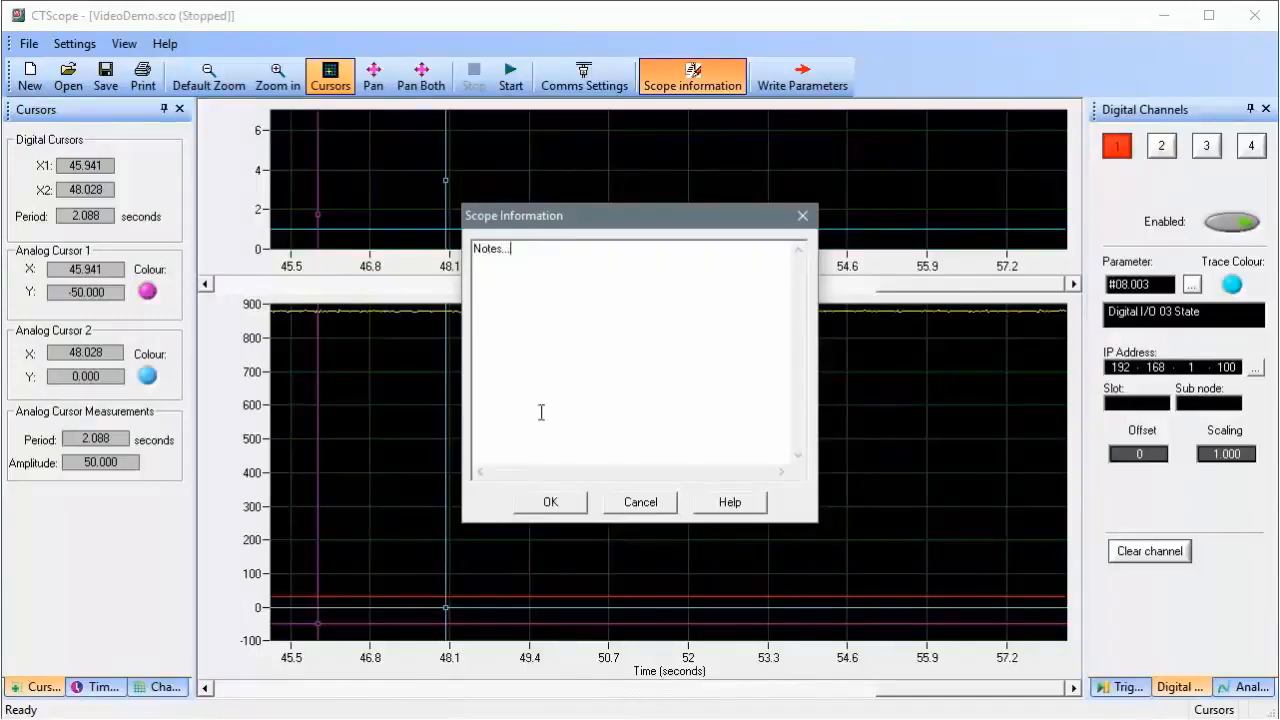
pyautogui.click(530, 503)
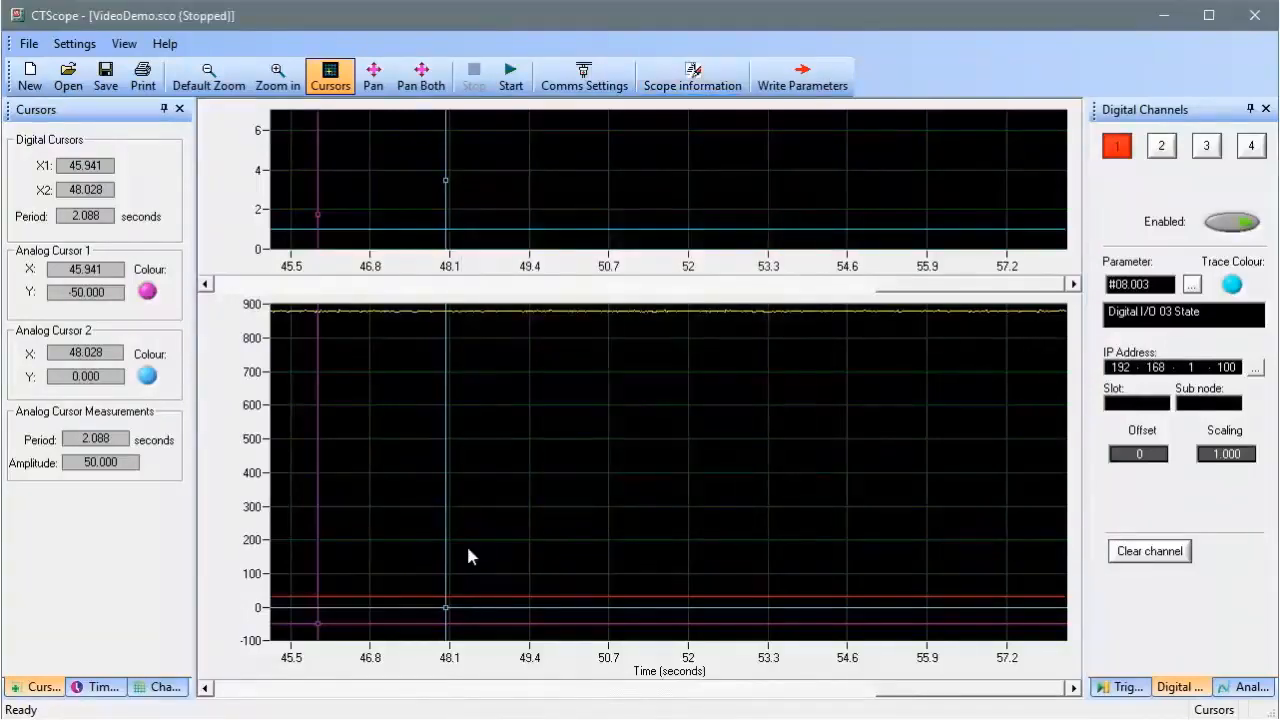
pyautogui.click(29, 44)
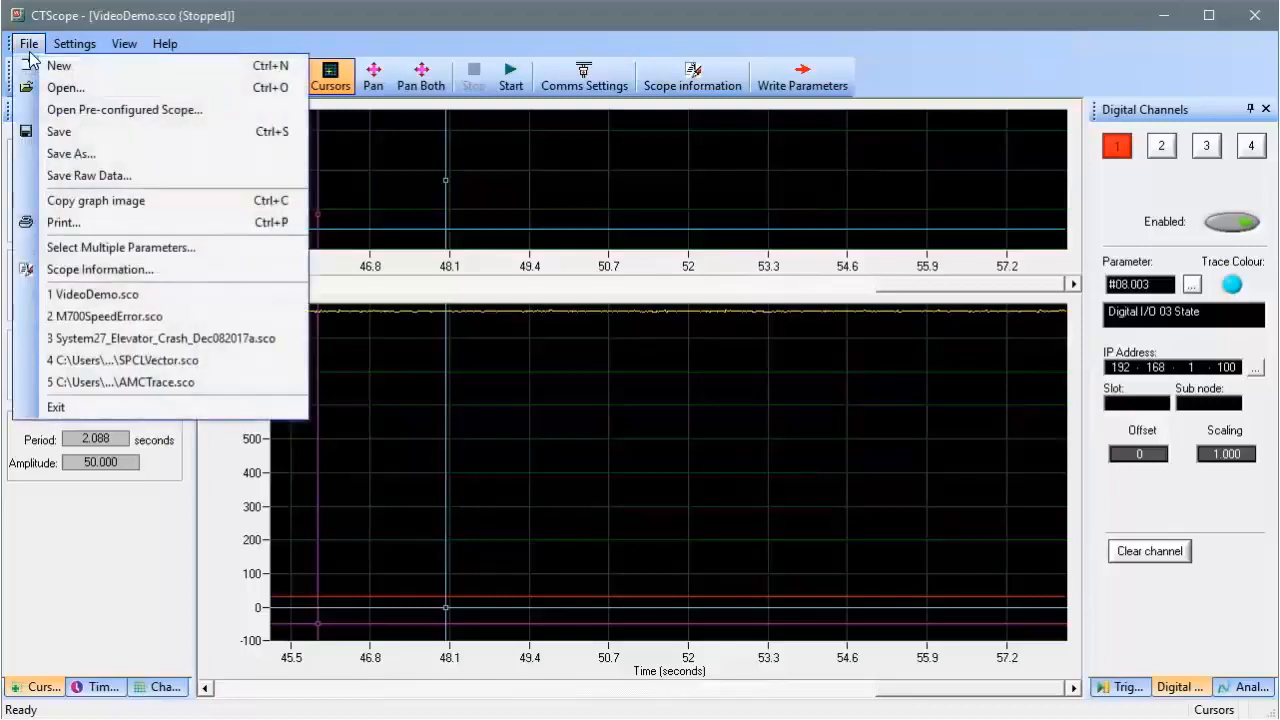